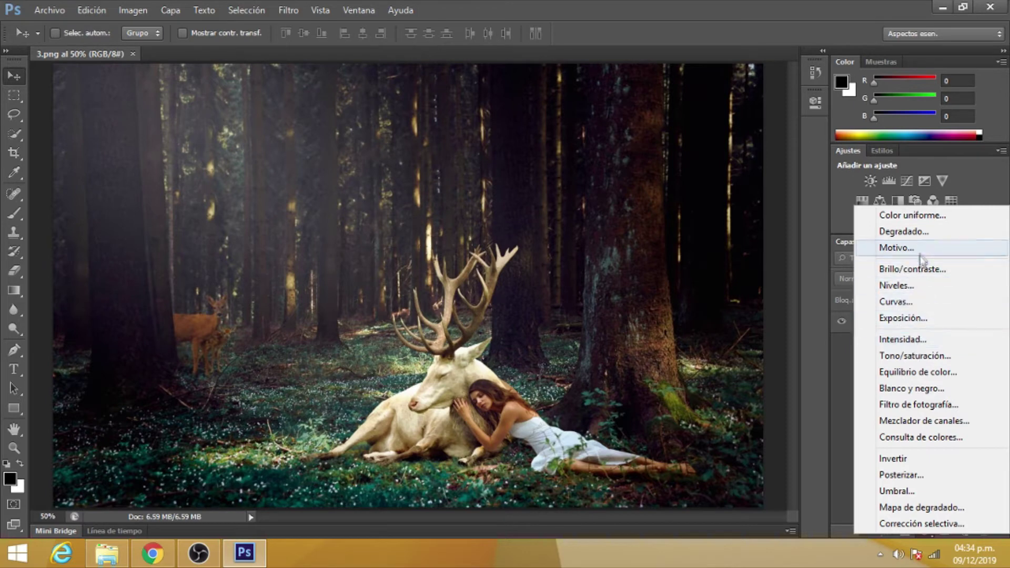
# - Add a gradient fill layer above the forest image and replace the available gradients with the Motivos de ruido set
pyautogui.click(920, 236)
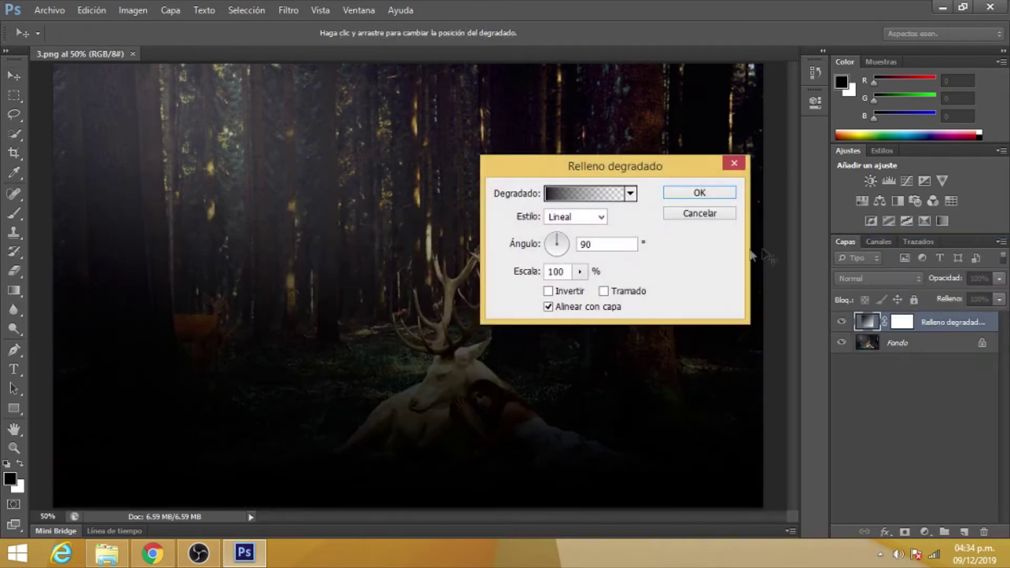
pyautogui.click(631, 195)
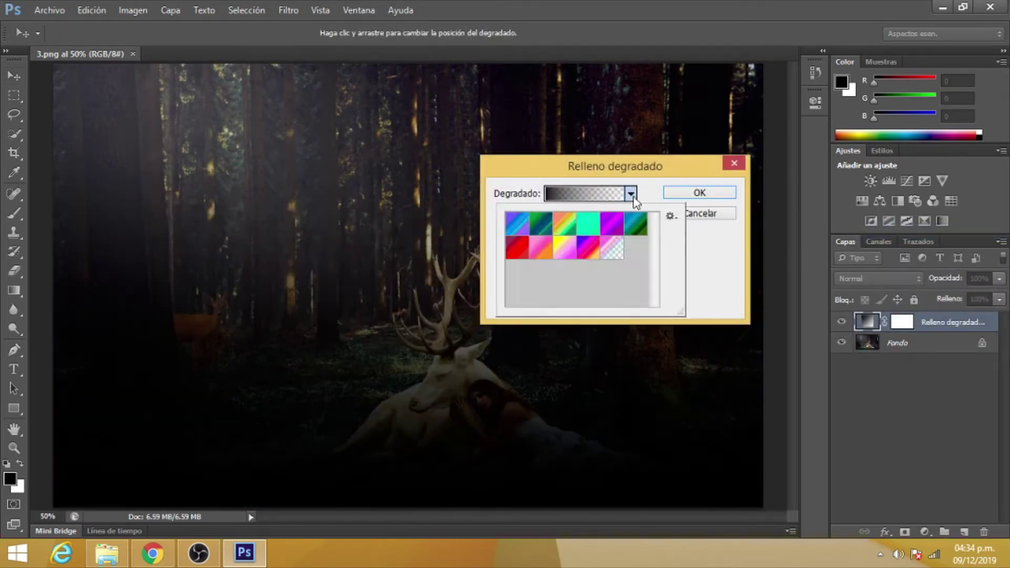
pyautogui.click(670, 216)
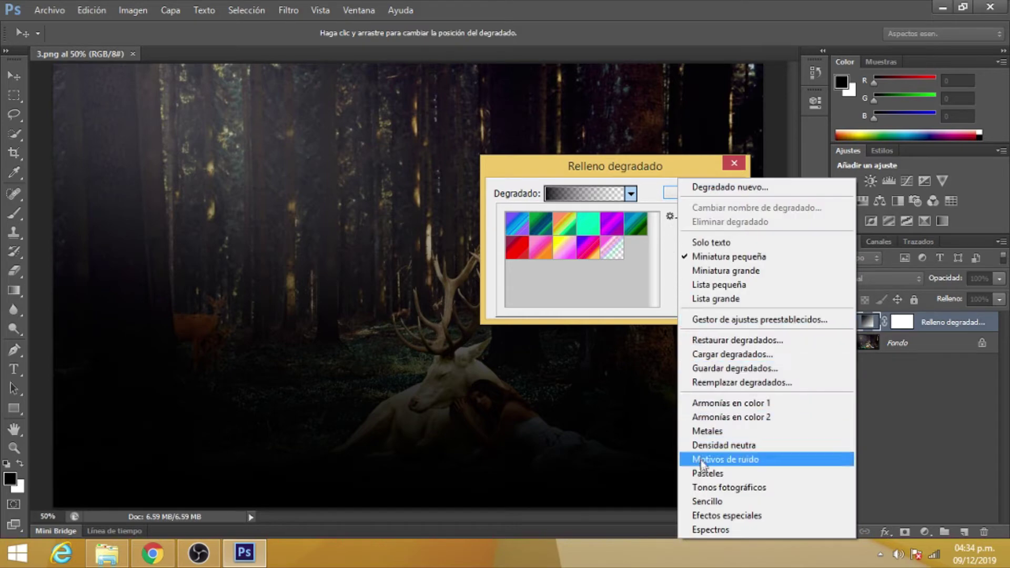
pyautogui.click(726, 458)
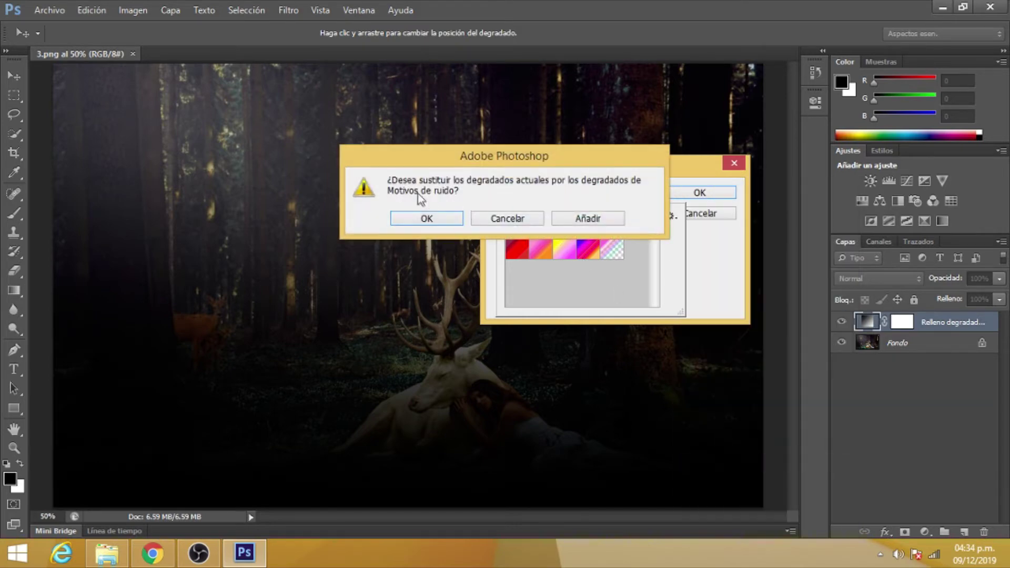
pyautogui.click(432, 223)
# - Try the noise gradients on the fill and keep the blue one with turquoise and purple bands
pyautogui.click(516, 227)
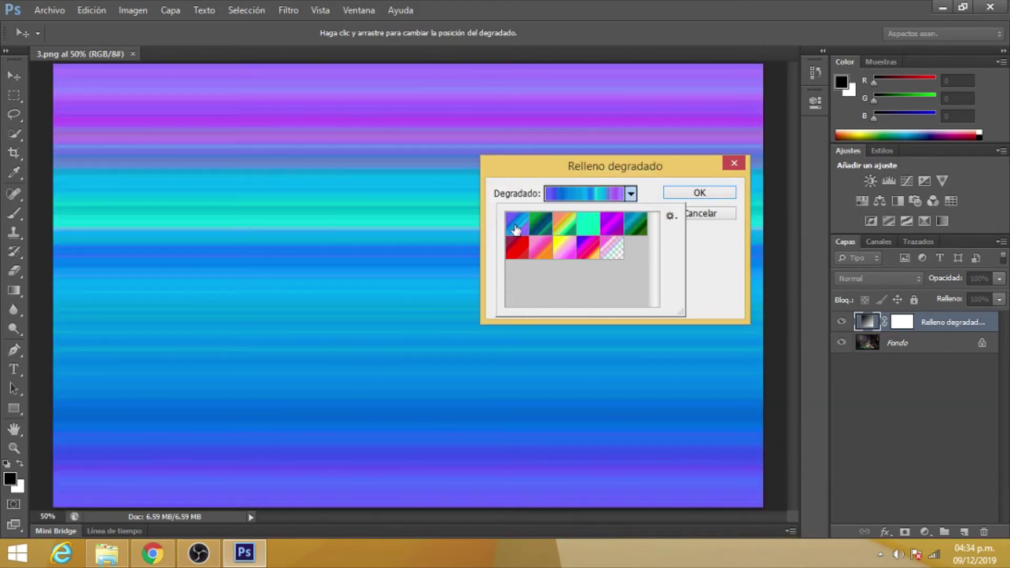
pyautogui.click(539, 229)
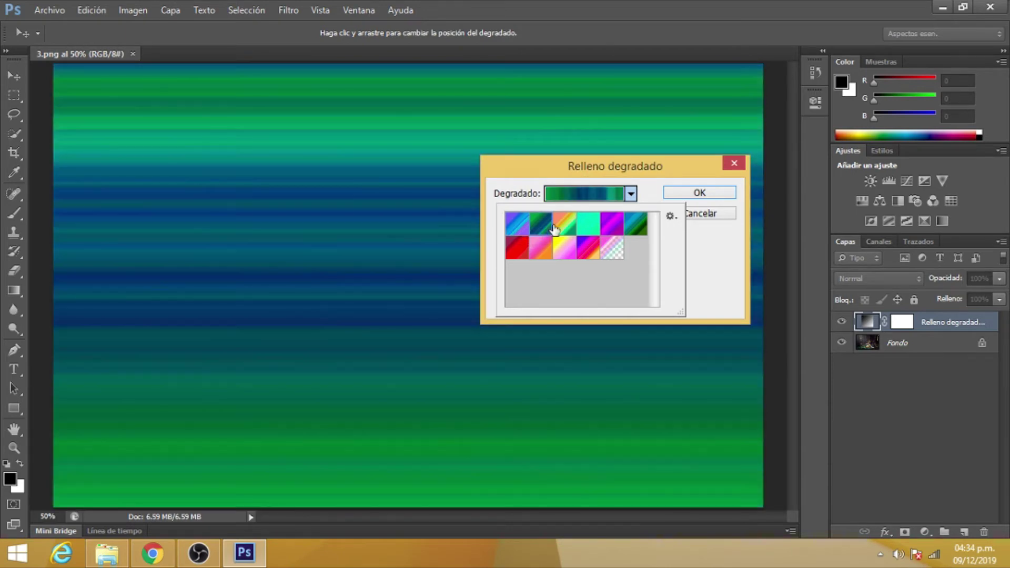
pyautogui.click(583, 248)
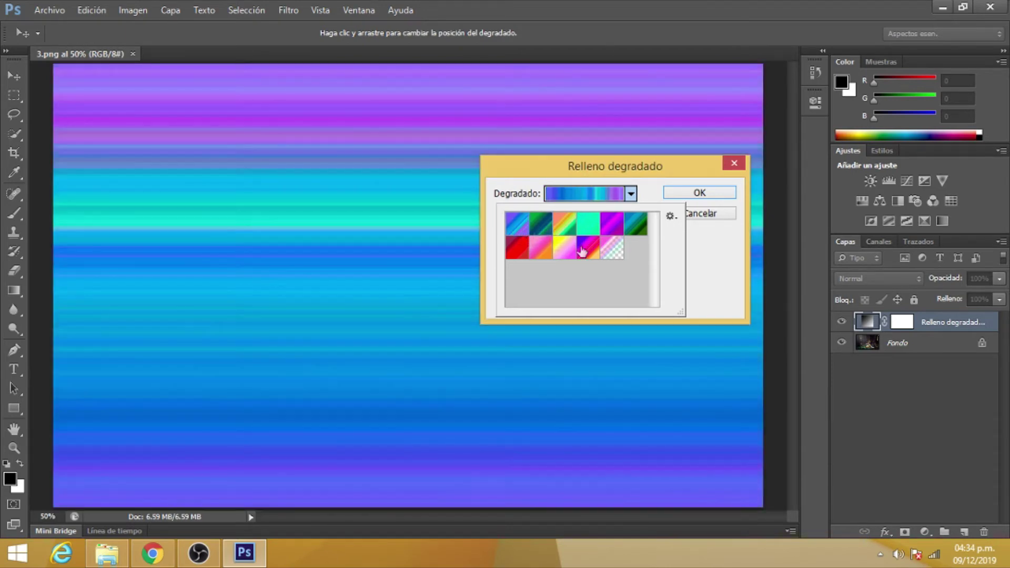
pyautogui.click(709, 269)
# - Set the gradient to Ángulo style at 142.13° with its origin in the image's upper-left corner, and set the layer's blend mode to Luz fuerte
pyautogui.click(600, 217)
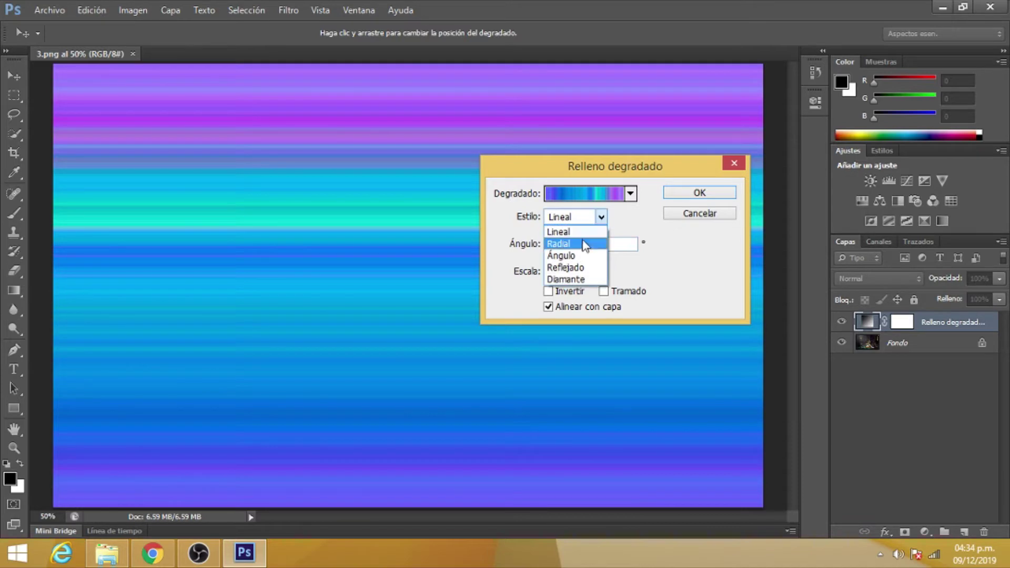
pyautogui.click(581, 243)
pyautogui.click(563, 217)
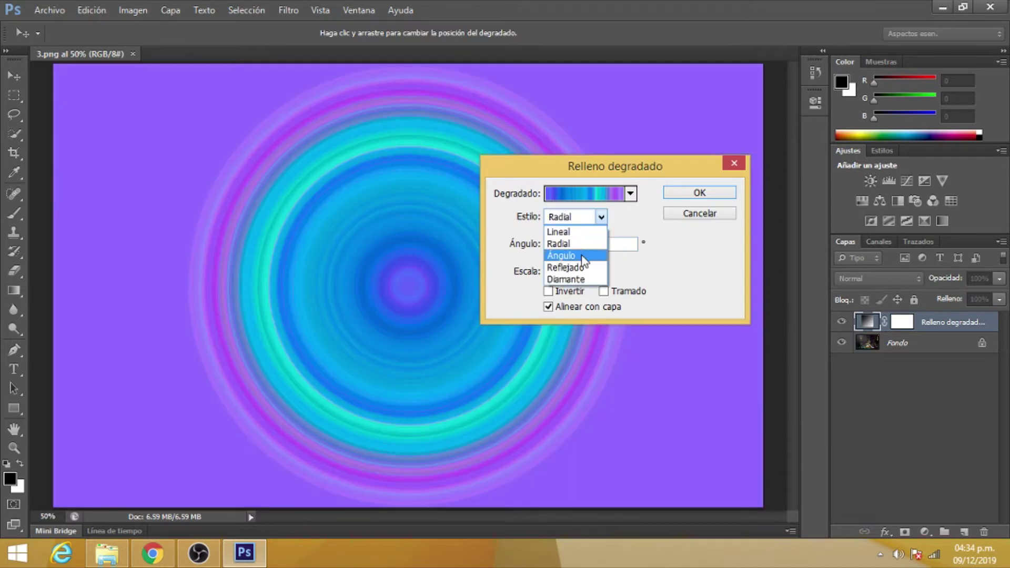
pyautogui.click(582, 258)
pyautogui.moveTo(408, 286); pyautogui.dragTo(213, 263)
pyautogui.moveTo(558, 239); pyautogui.dragTo(554, 245)
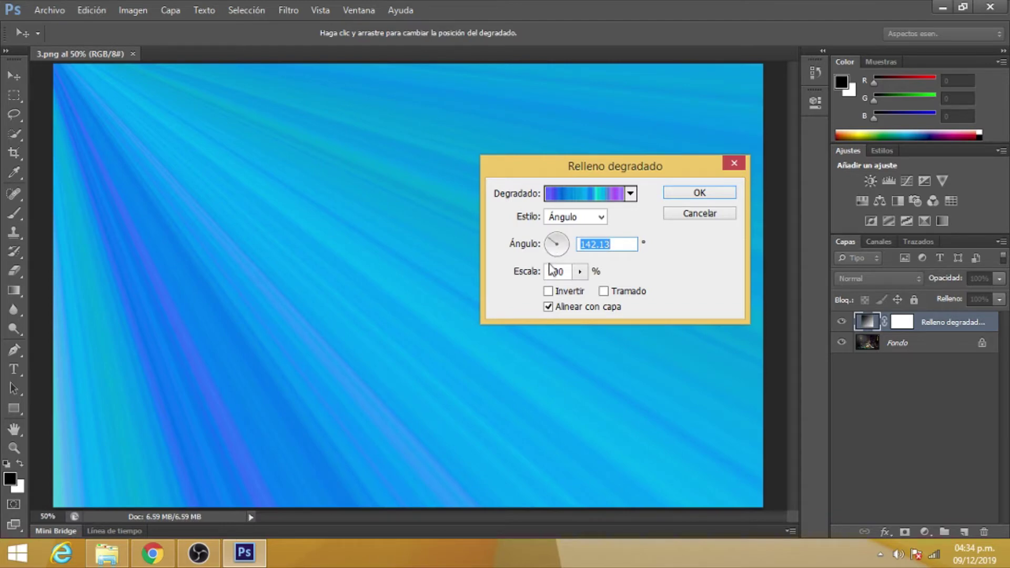
pyautogui.click(686, 193)
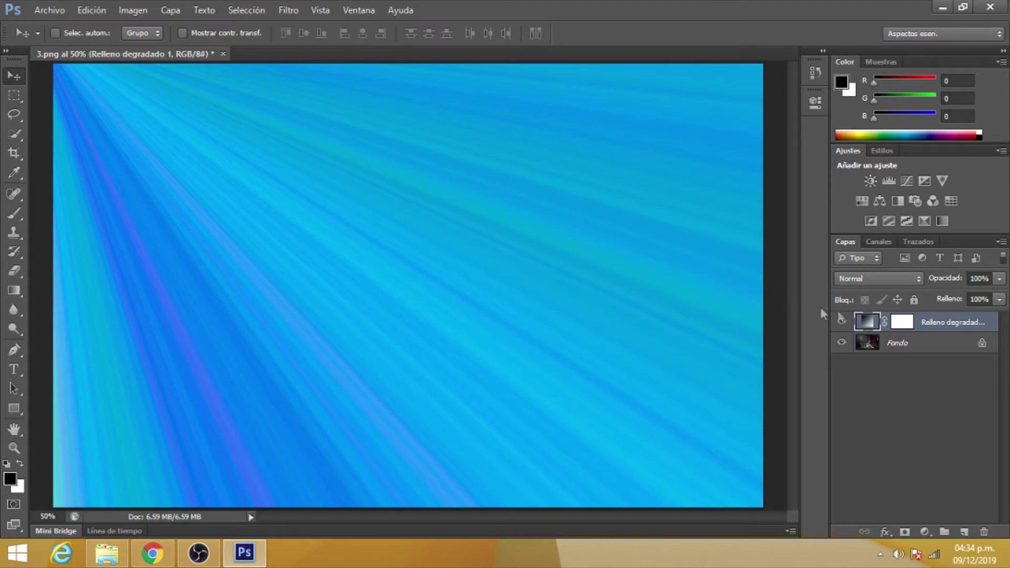
pyautogui.click(911, 276)
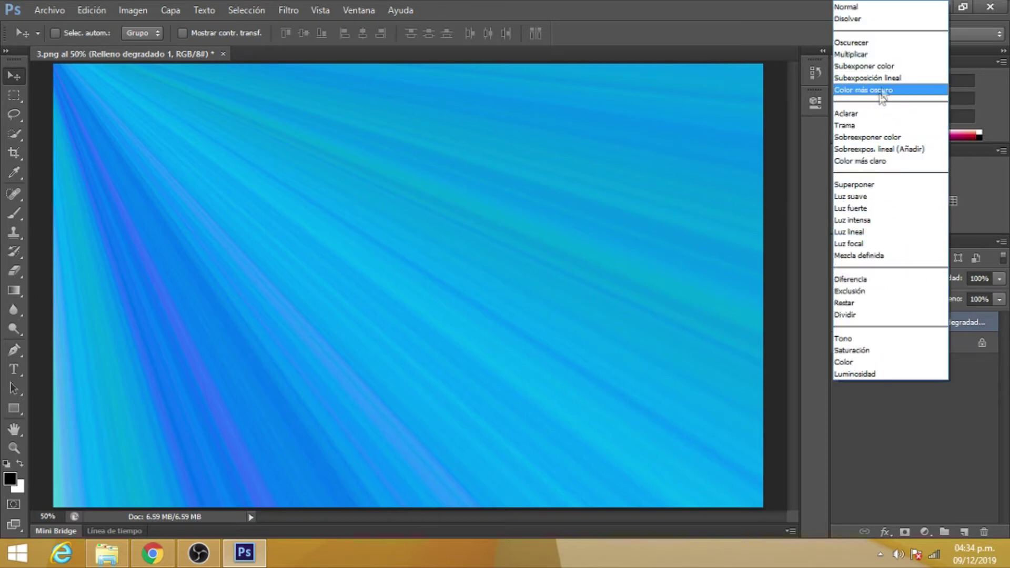
pyautogui.click(863, 208)
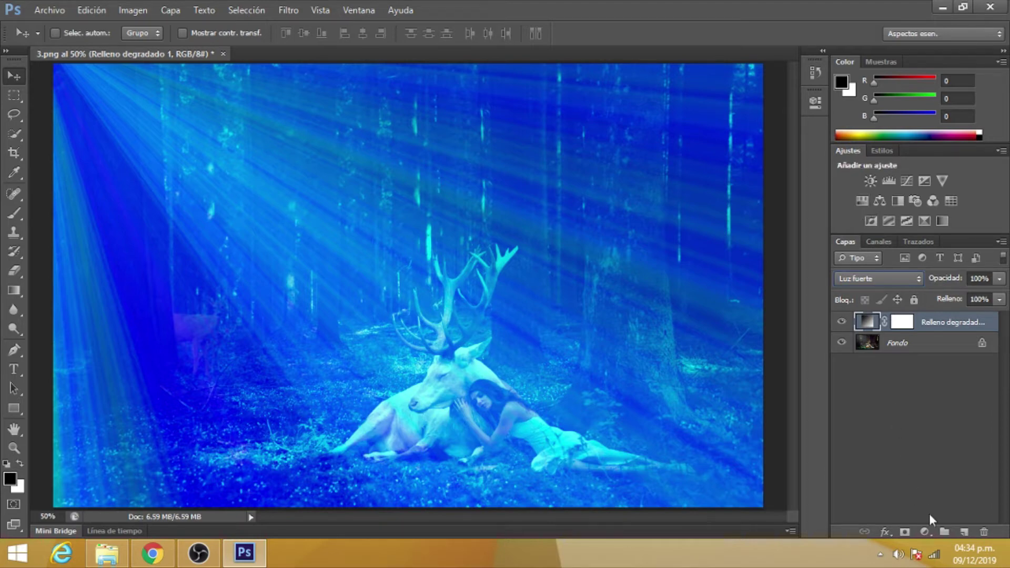
# - Add a Tono/saturación adjustment clipped to the gradient fill layer and set its saturation to -100
pyautogui.click(926, 531)
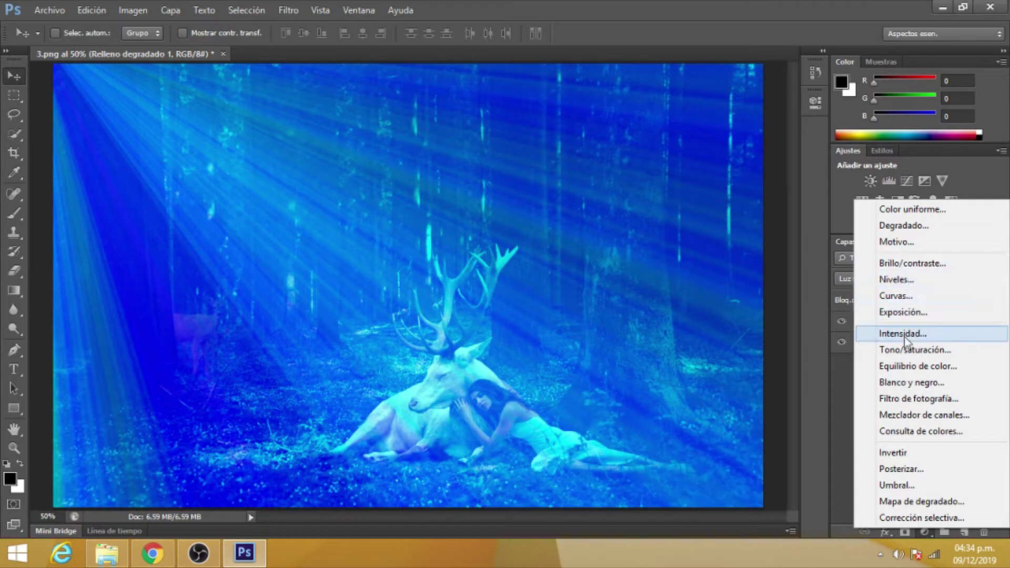
pyautogui.click(909, 349)
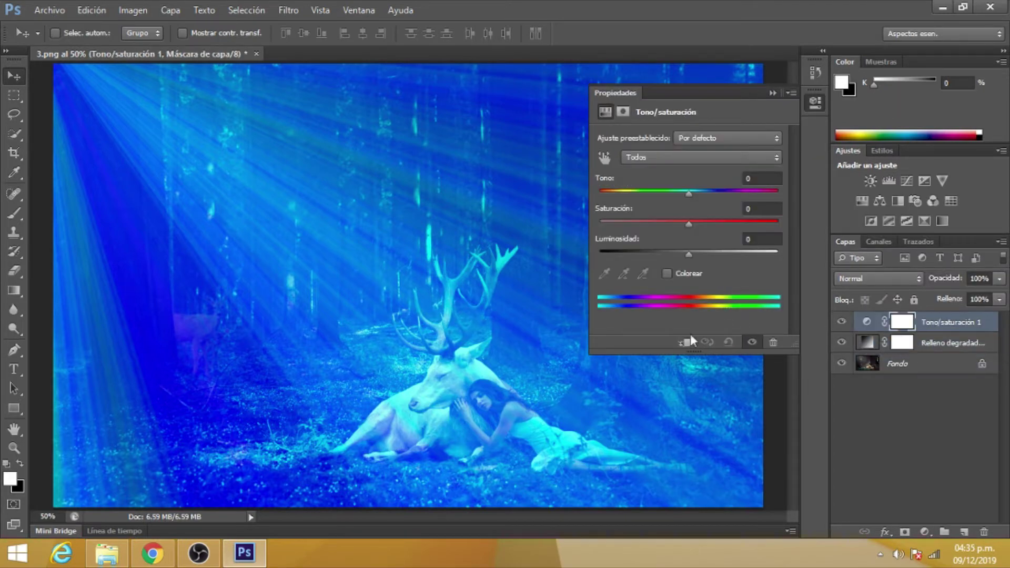
pyautogui.click(689, 340)
pyautogui.click(690, 221)
pyautogui.moveTo(689, 220); pyautogui.dragTo(586, 217)
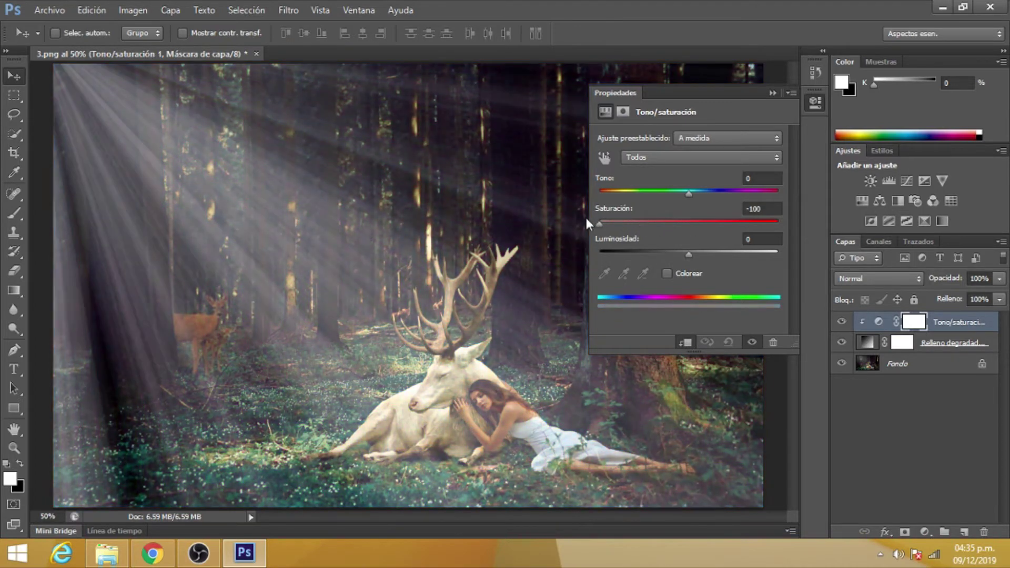
pyautogui.click(815, 101)
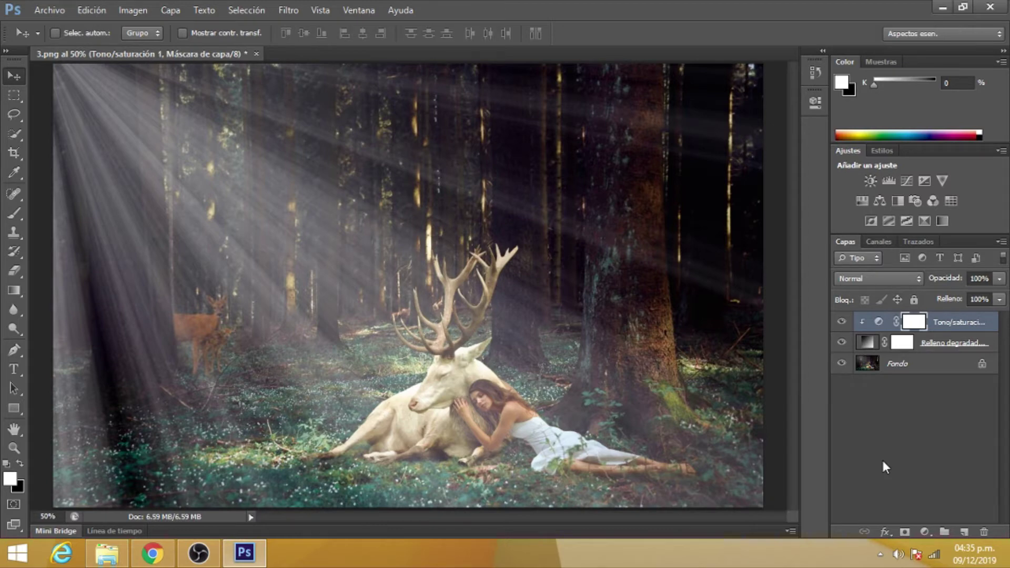
# - Add a Niveles adjustment clipped to the gradient fill, with the black input level at 103 and the white input level at 202
pyautogui.click(927, 533)
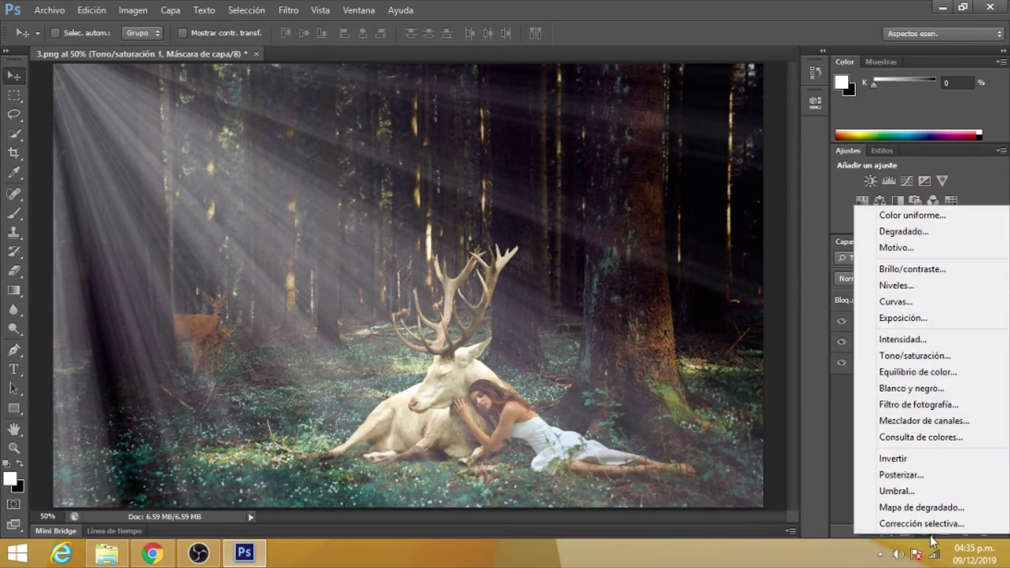
pyautogui.click(900, 290)
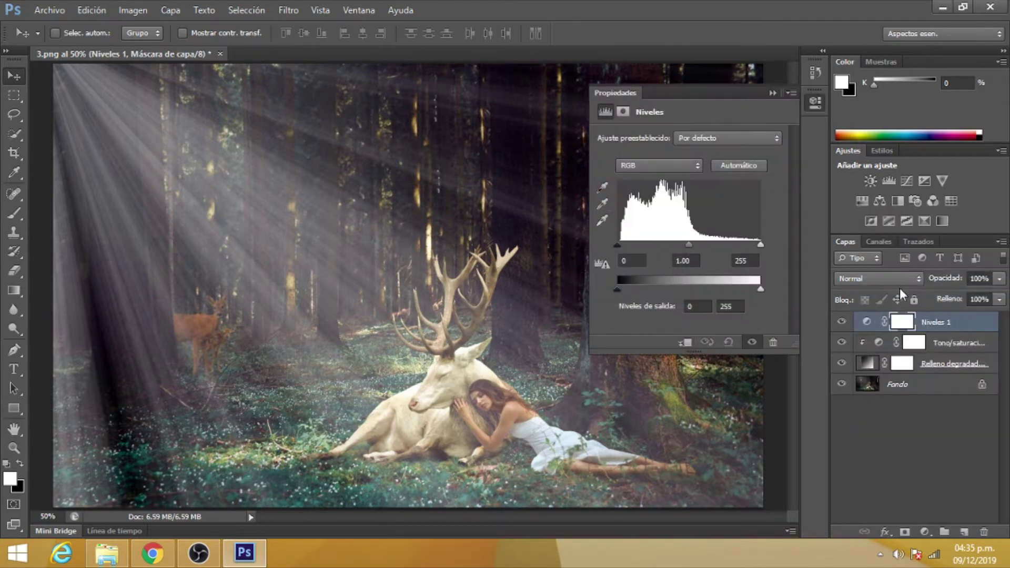
pyautogui.click(685, 343)
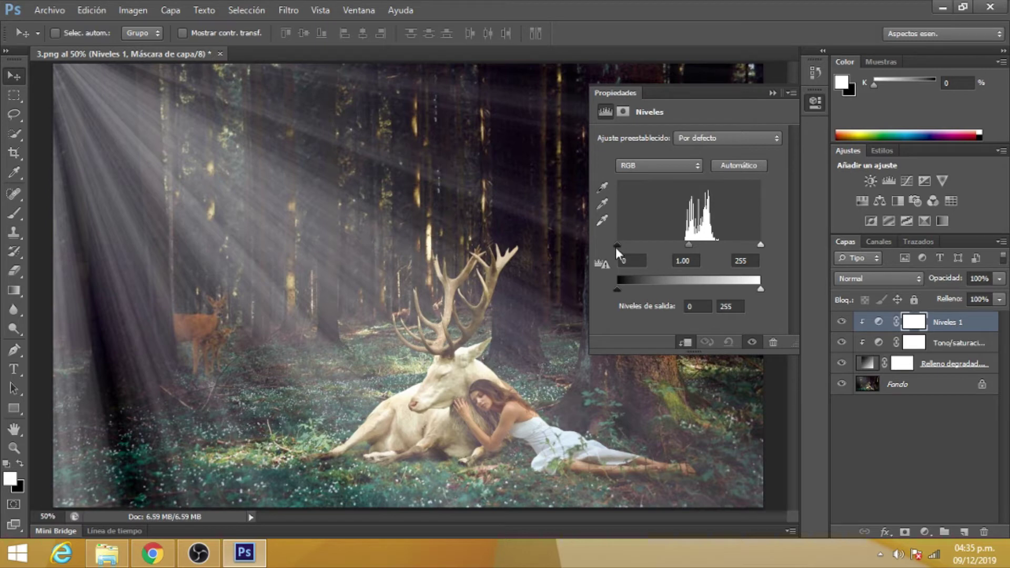
pyautogui.moveTo(617, 247); pyautogui.dragTo(675, 246)
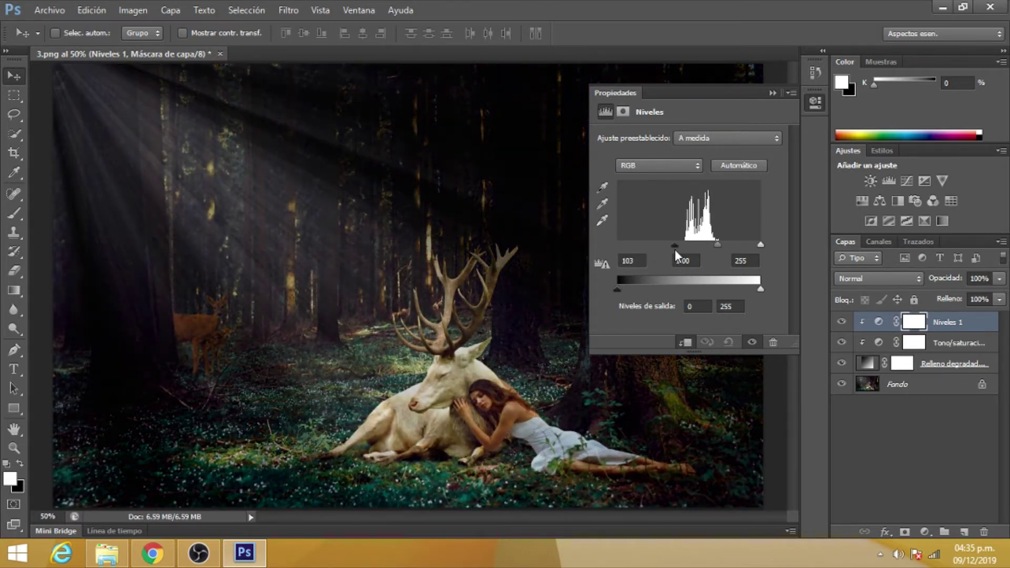
pyautogui.moveTo(762, 245); pyautogui.dragTo(731, 247)
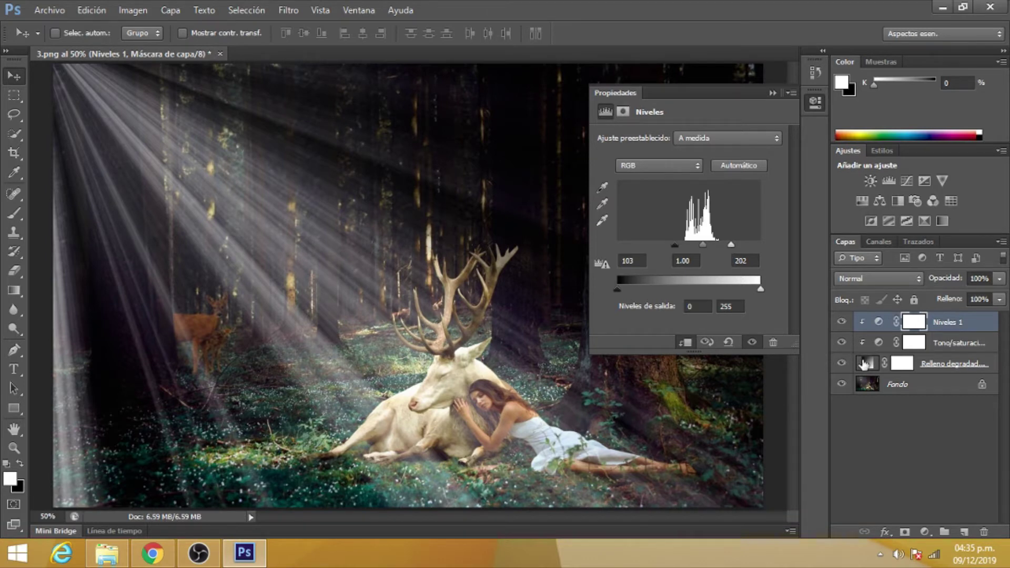
pyautogui.click(815, 104)
# - Rotate the light rays by setting the gradient fill's angle to -173.66°
pyautogui.click(866, 365)
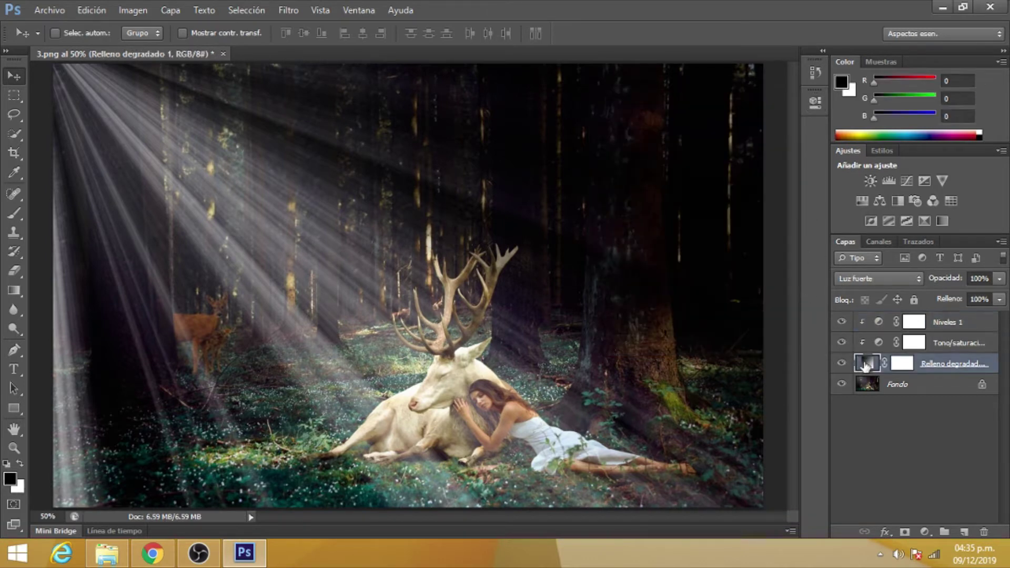
pyautogui.doubleClick(865, 365)
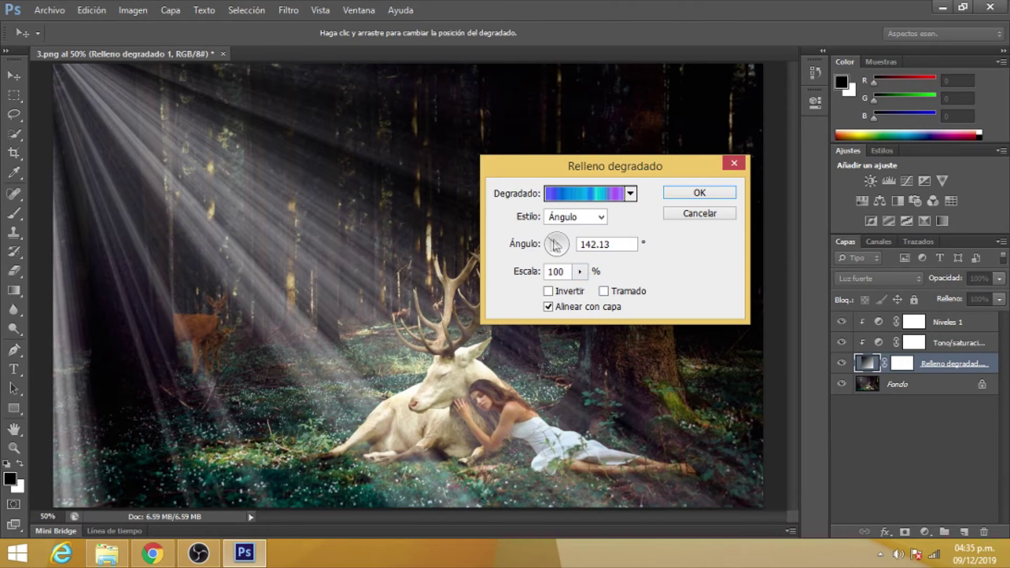
pyautogui.moveTo(550, 244); pyautogui.dragTo(553, 251)
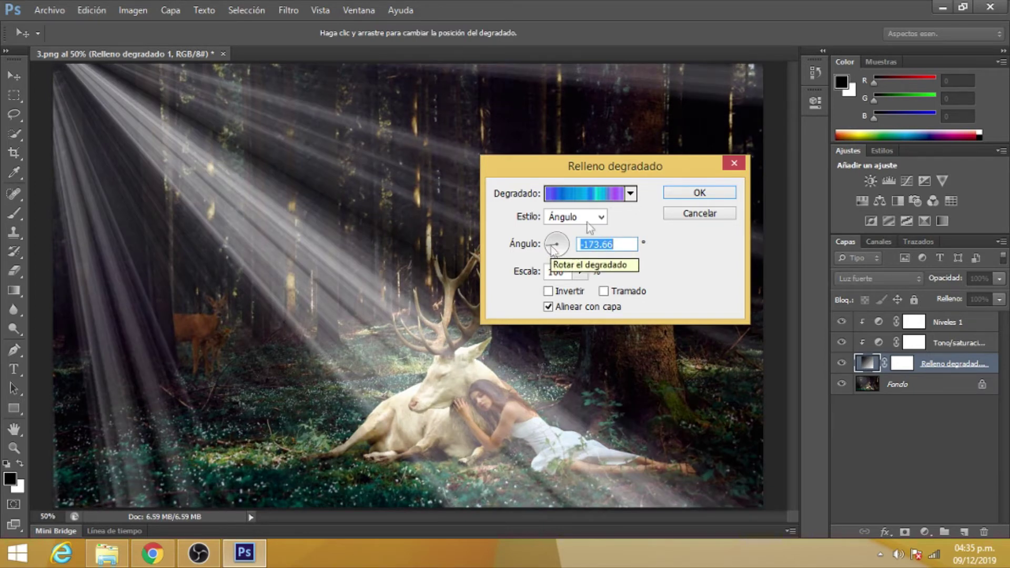
pyautogui.click(680, 192)
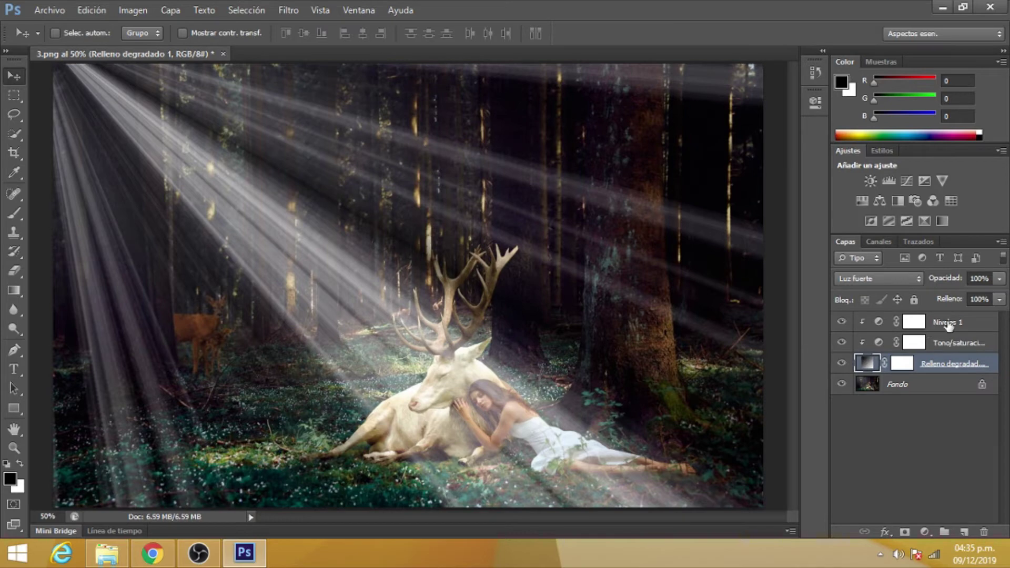
# - Rename the gradient fill layer "luces" and rasterize it
pyautogui.doubleClick(928, 364)
pyautogui.write('luces')
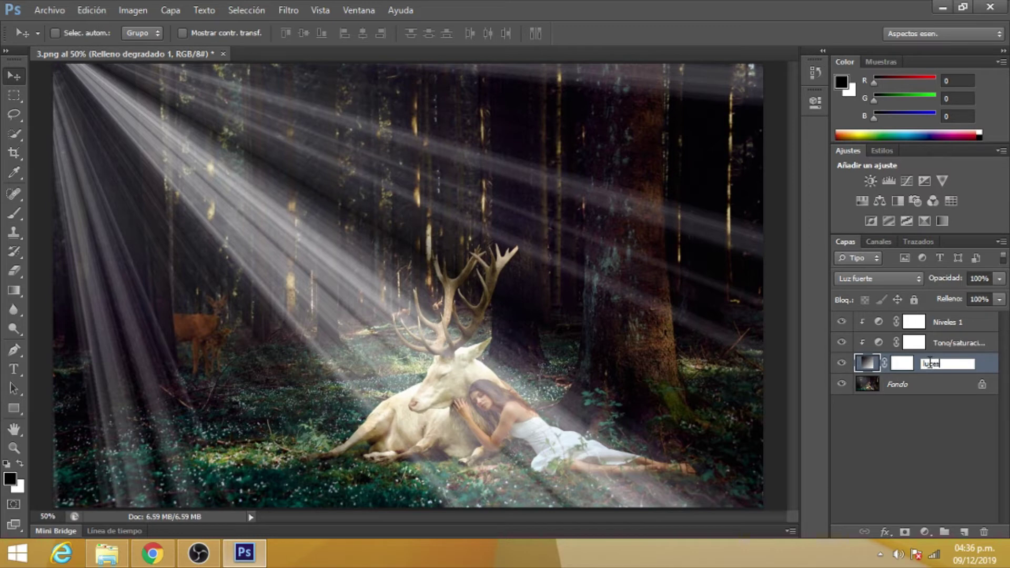
pyautogui.press('Return')
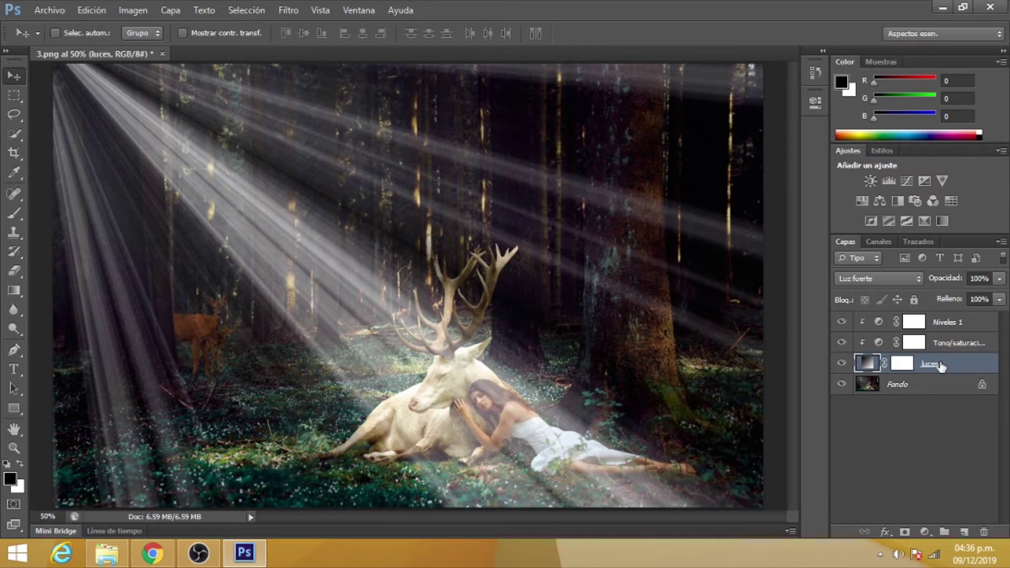
pyautogui.rightClick(954, 364)
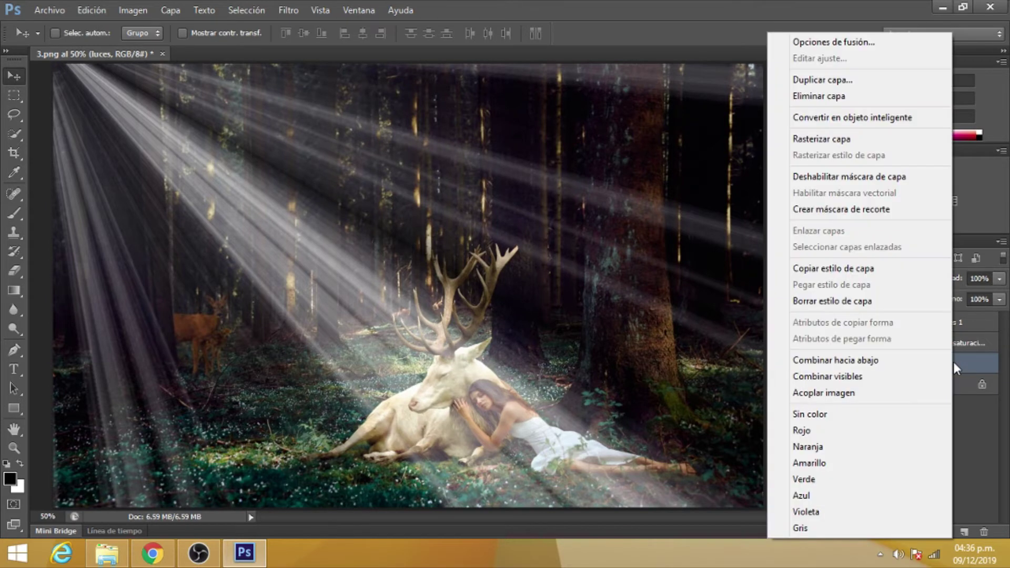
pyautogui.click(850, 139)
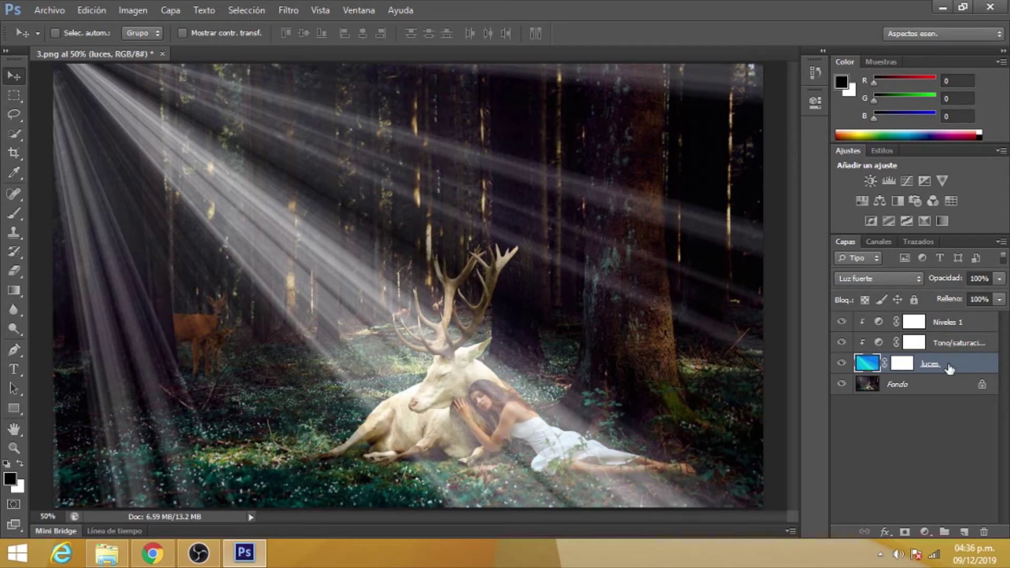
# - Apply a Desenfoque de movimiento filter to the luces layer along the rays with a distance of 83 pixels
pyautogui.click(289, 11)
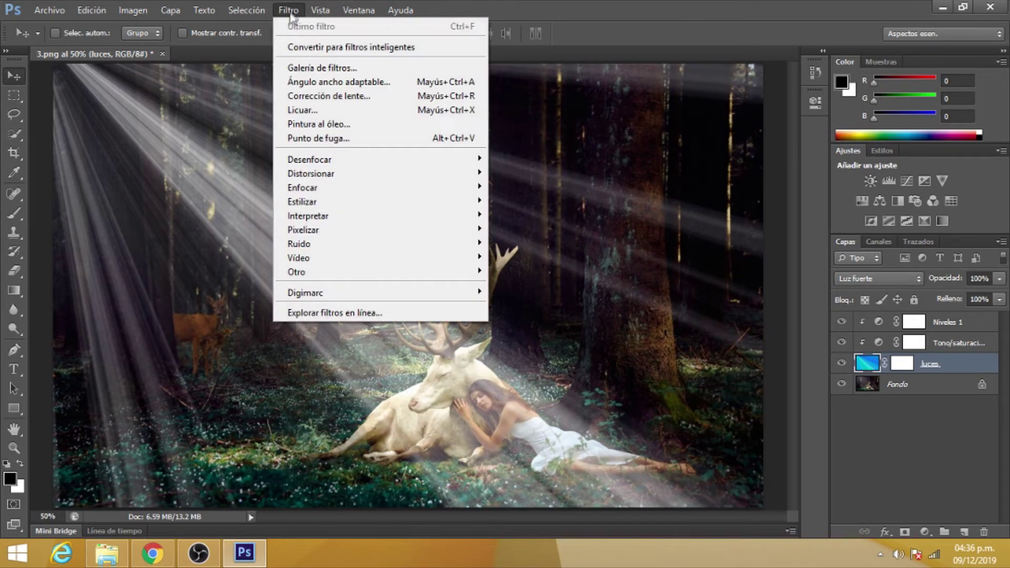
pyautogui.moveTo(343, 181)
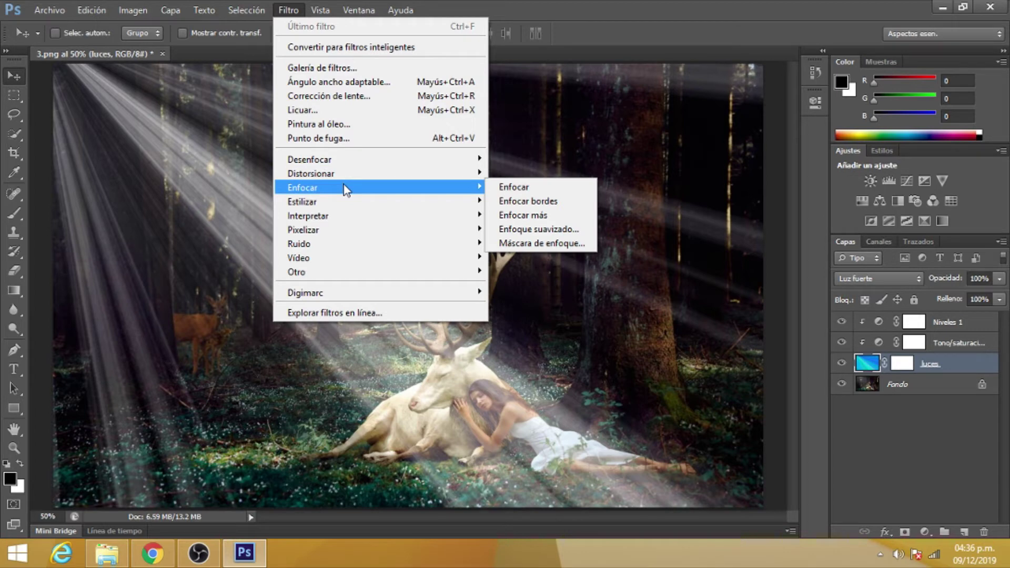
pyautogui.moveTo(378, 163)
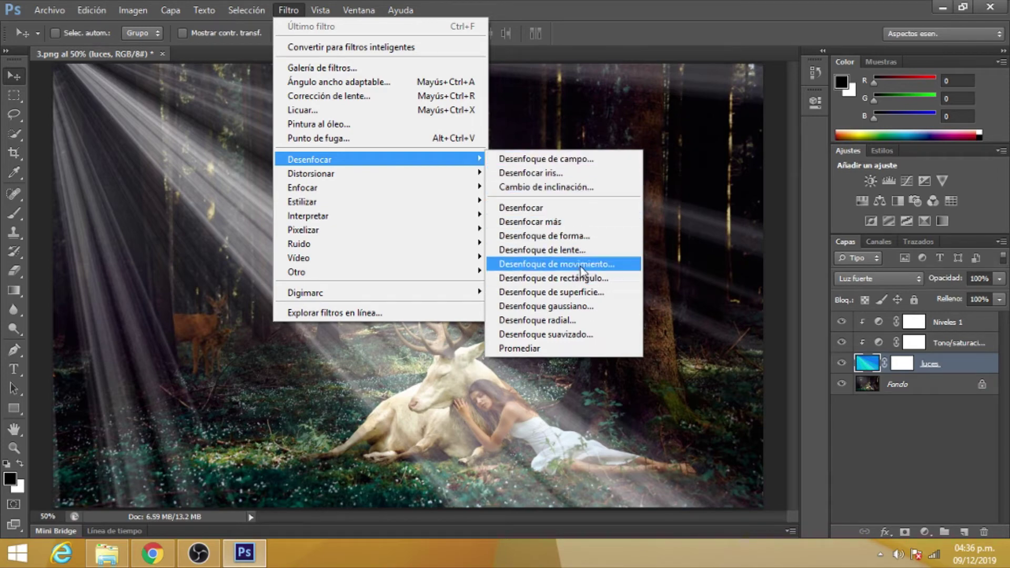
pyautogui.click(582, 265)
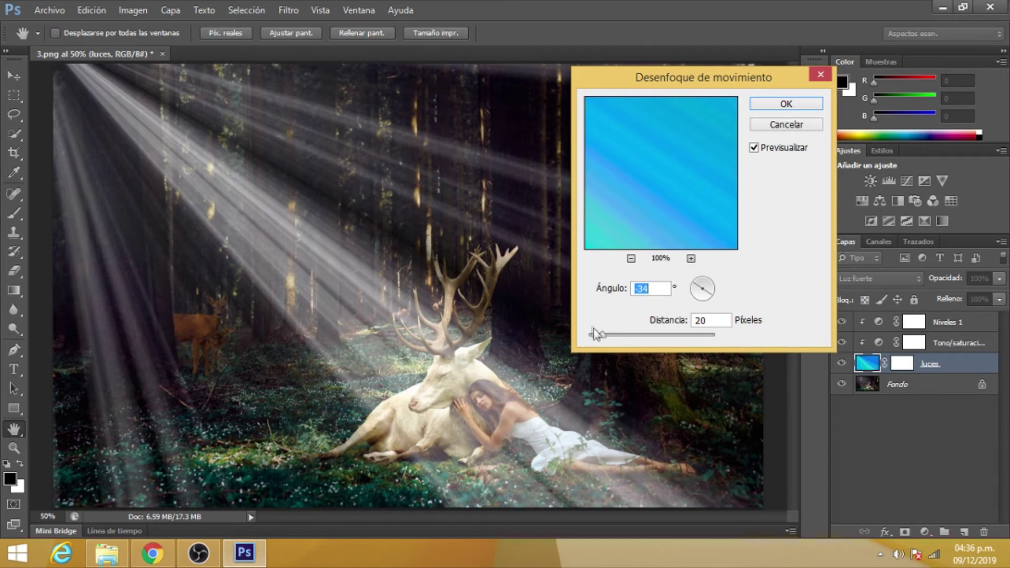
pyautogui.moveTo(603, 337); pyautogui.dragTo(630, 338)
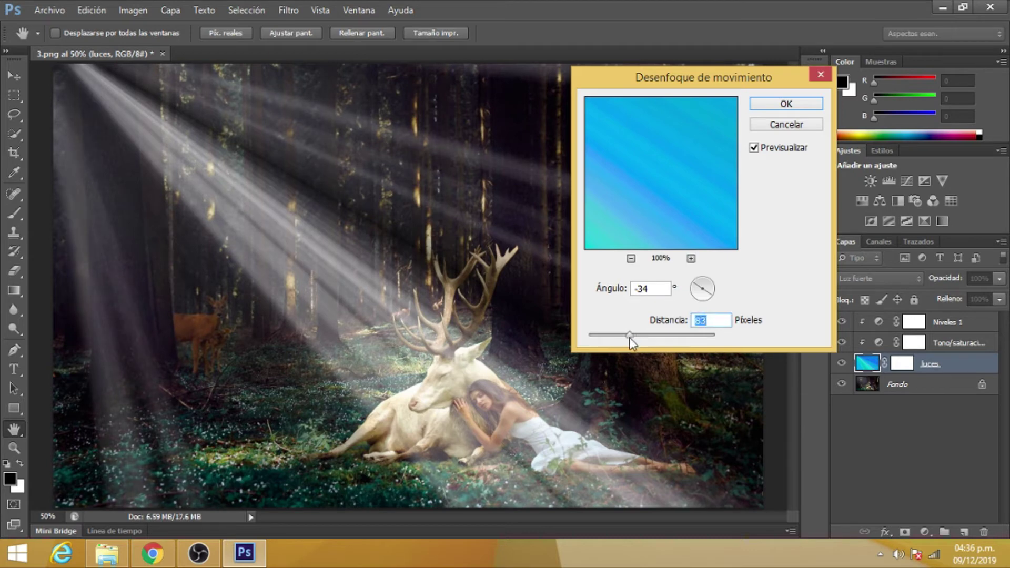
pyautogui.moveTo(713, 293); pyautogui.dragTo(712, 296)
pyautogui.click(768, 104)
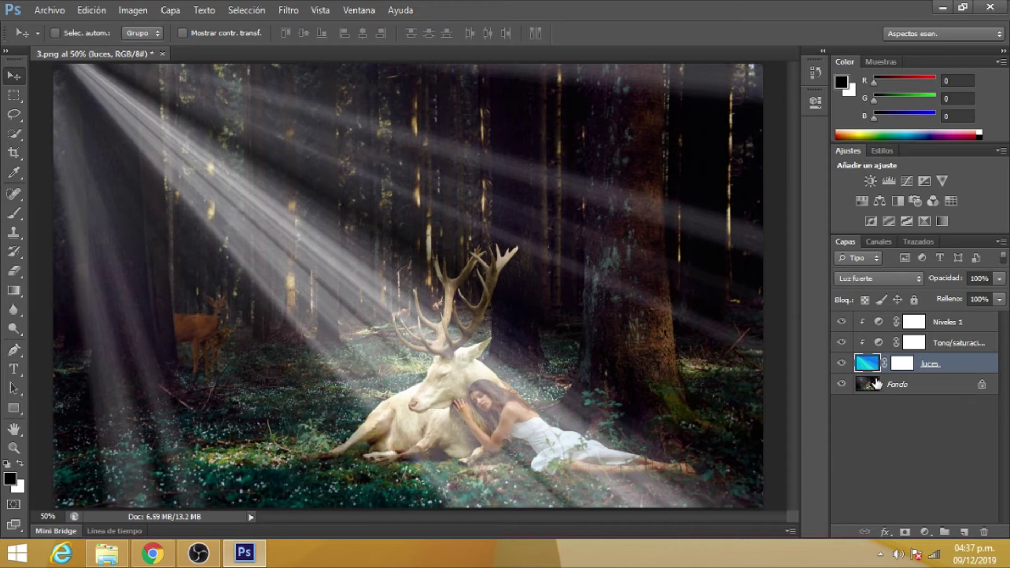
# - Add an Equilibrio de color adjustment above Niveles 1 and warm its Iluminaciones with red at +12 and a moderate shift toward yellow
pyautogui.click(886, 324)
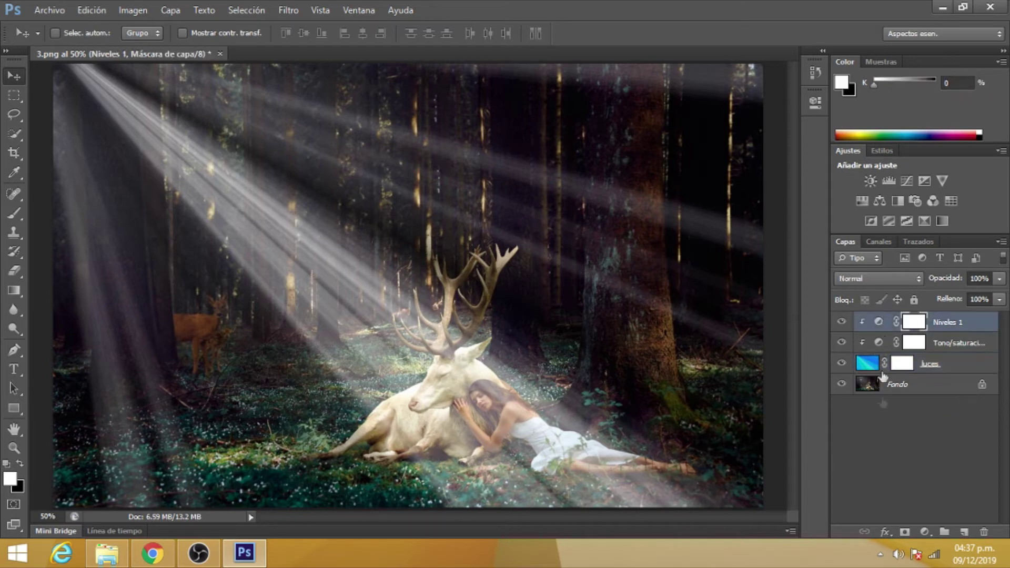
pyautogui.click(925, 533)
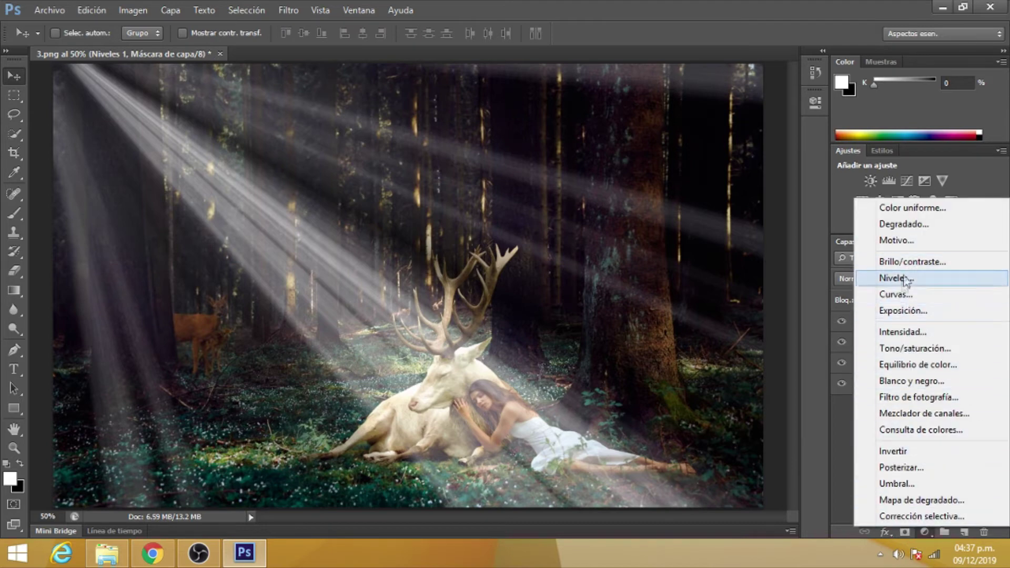
pyautogui.click(902, 365)
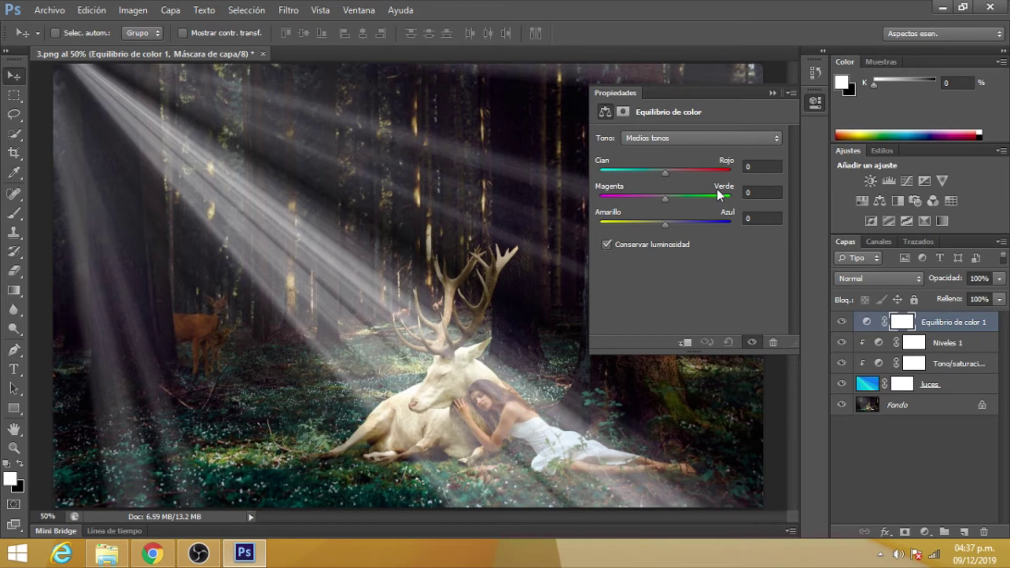
pyautogui.click(691, 138)
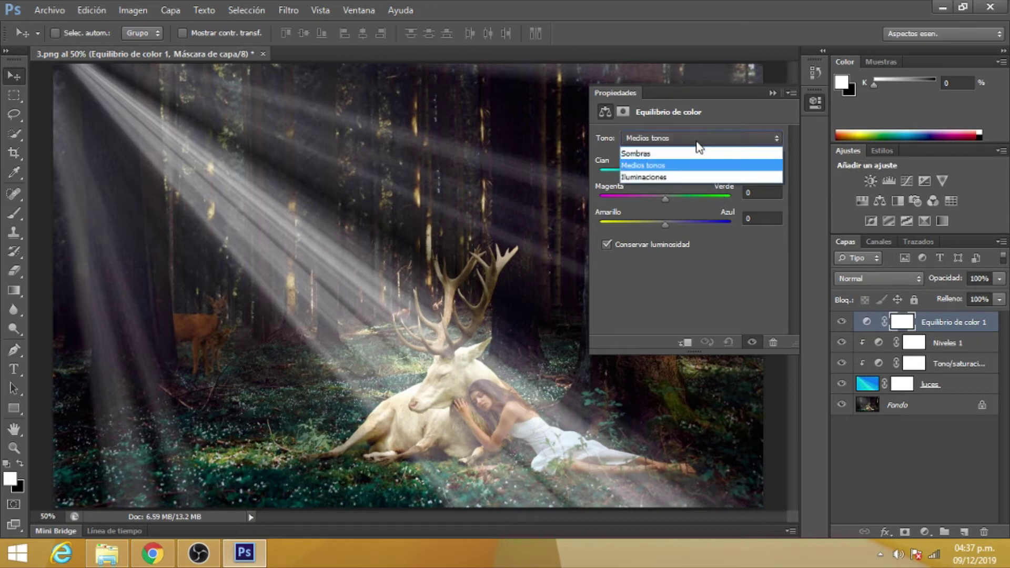
pyautogui.click(653, 180)
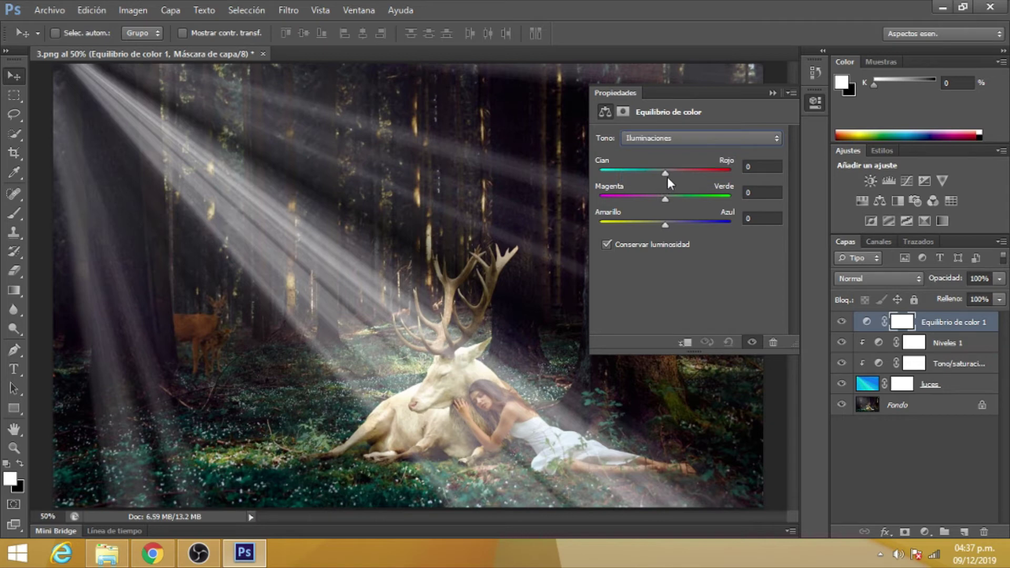
pyautogui.click(667, 172)
pyautogui.moveTo(668, 171); pyautogui.dragTo(673, 168)
pyautogui.moveTo(668, 224); pyautogui.dragTo(645, 233)
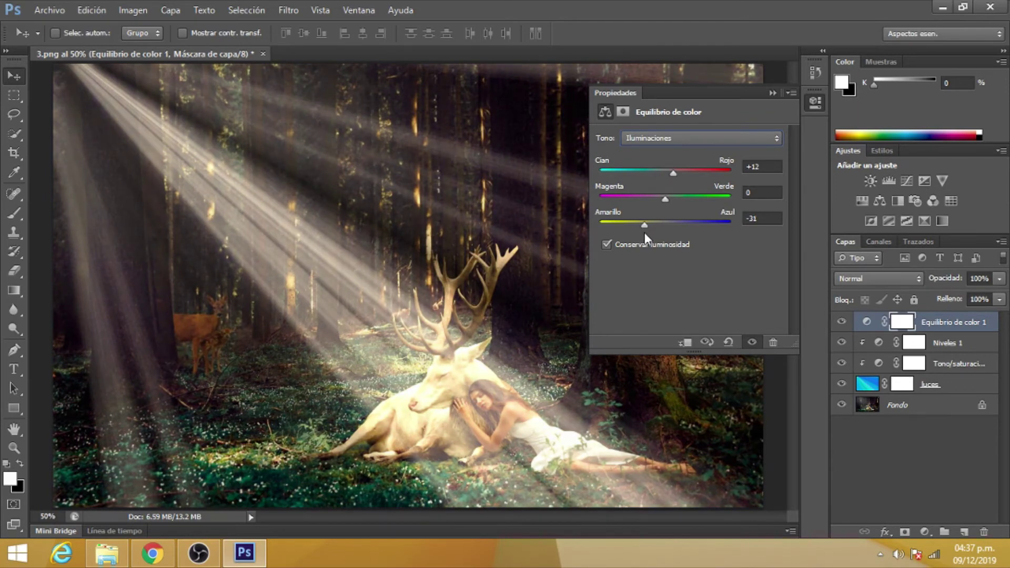
pyautogui.moveTo(645, 233); pyautogui.dragTo(654, 231)
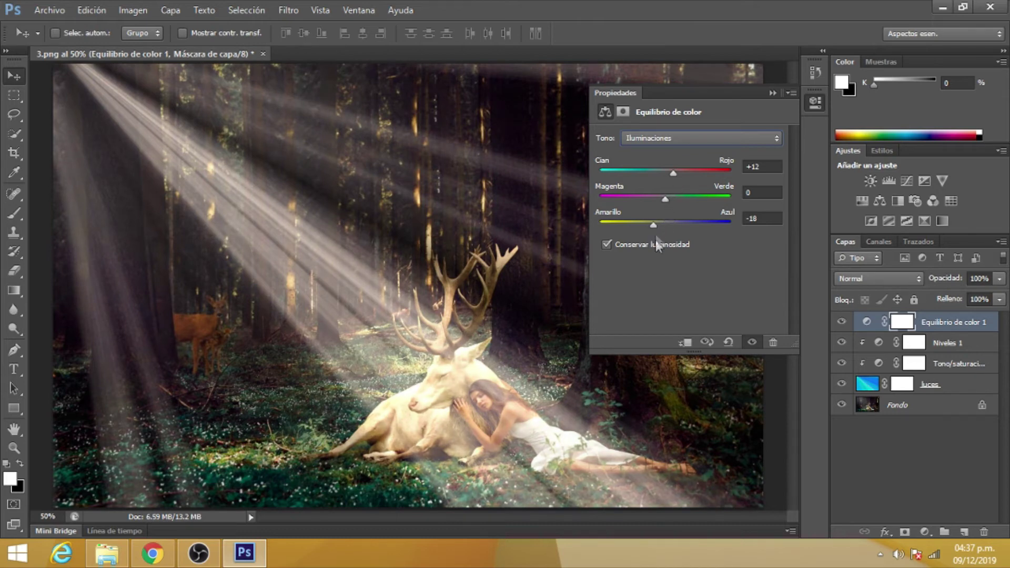
pyautogui.moveTo(655, 227); pyautogui.dragTo(651, 226)
pyautogui.click(813, 103)
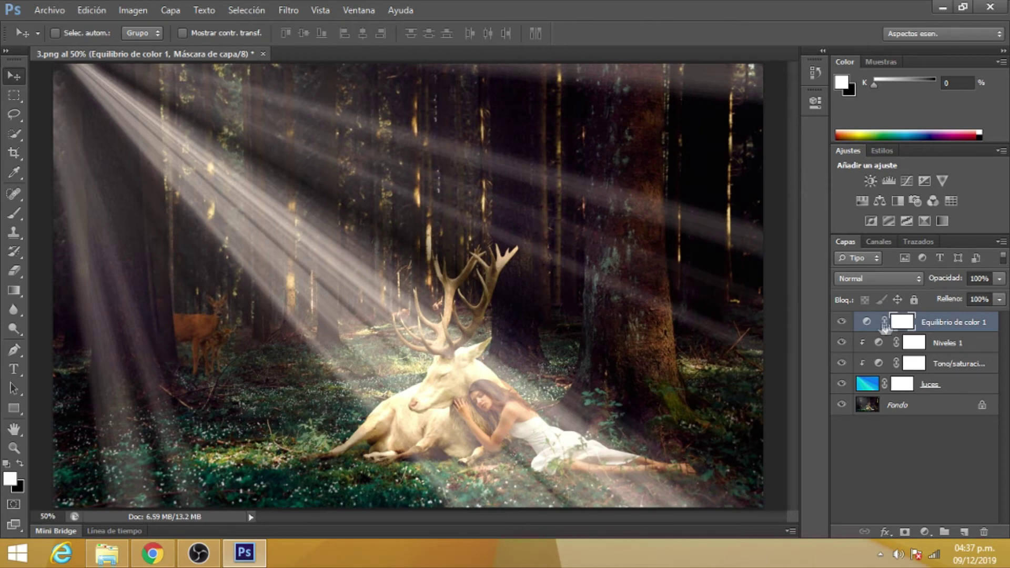
# - Warm the Sombras of the Equilibrio de color adjustment with Cian/Rojo at +3 and Amarillo/Azul at -15
pyautogui.doubleClick(867, 322)
pyautogui.click(683, 138)
pyautogui.click(663, 178)
pyautogui.click(683, 143)
pyautogui.click(670, 155)
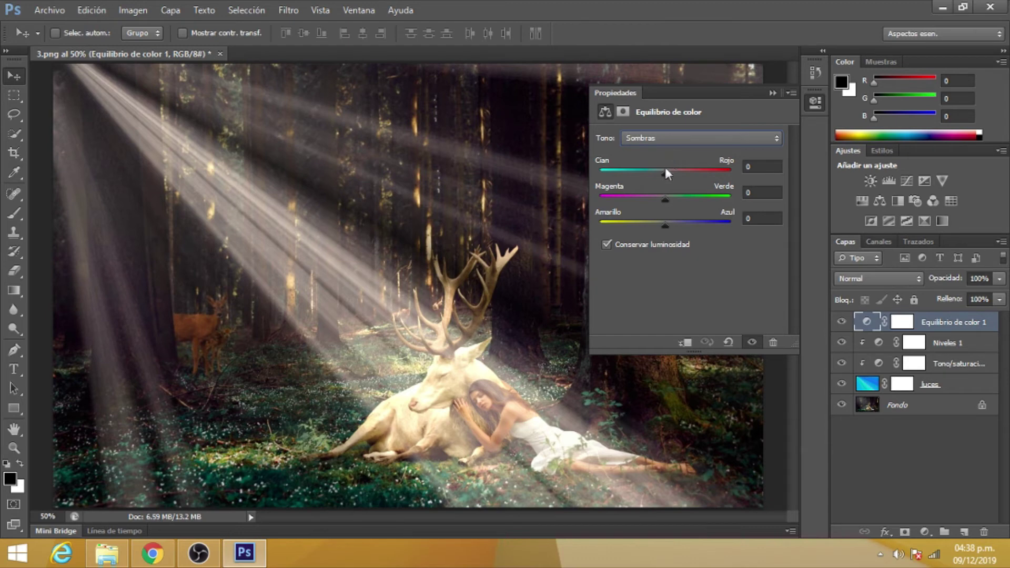
pyautogui.moveTo(665, 171); pyautogui.dragTo(671, 176)
pyautogui.moveTo(667, 171); pyautogui.dragTo(669, 171)
pyautogui.moveTo(665, 225); pyautogui.dragTo(653, 231)
pyautogui.click(814, 112)
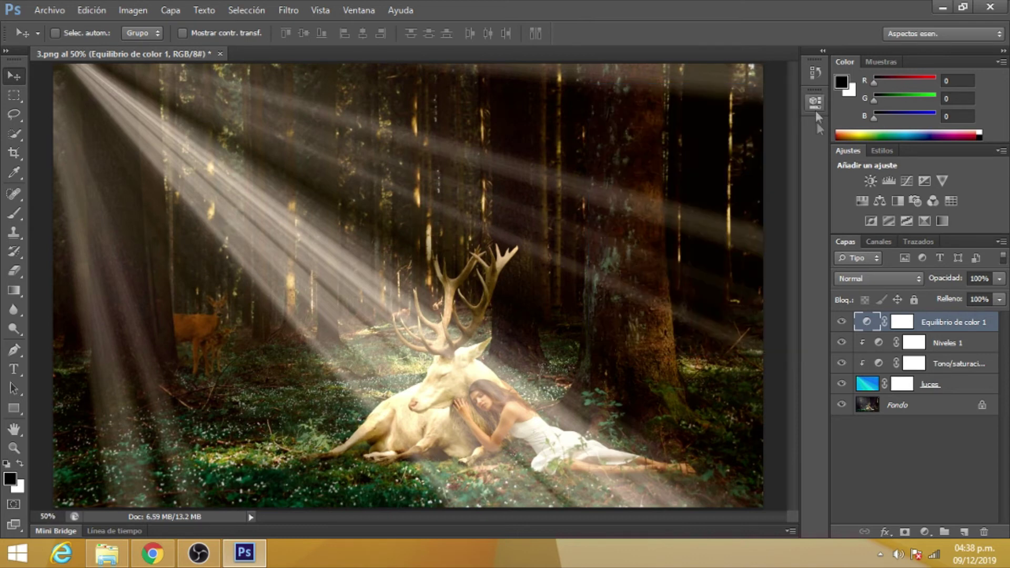
# - Clip the Equilibrio de color adjustment to the luces layer so it tints only the light rays
pyautogui.doubleClick(865, 324)
pyautogui.click(686, 343)
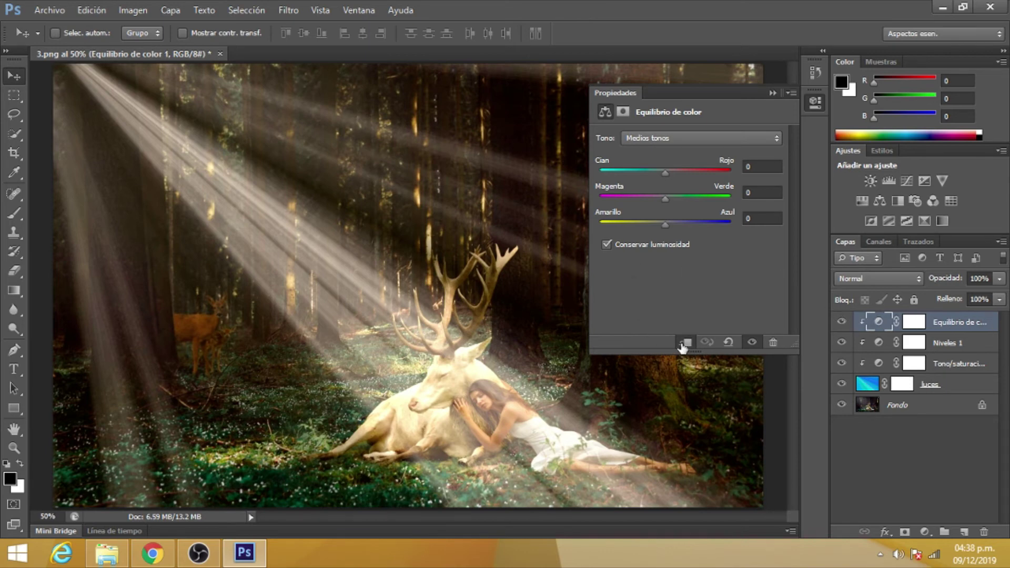
pyautogui.click(683, 344)
pyautogui.click(684, 344)
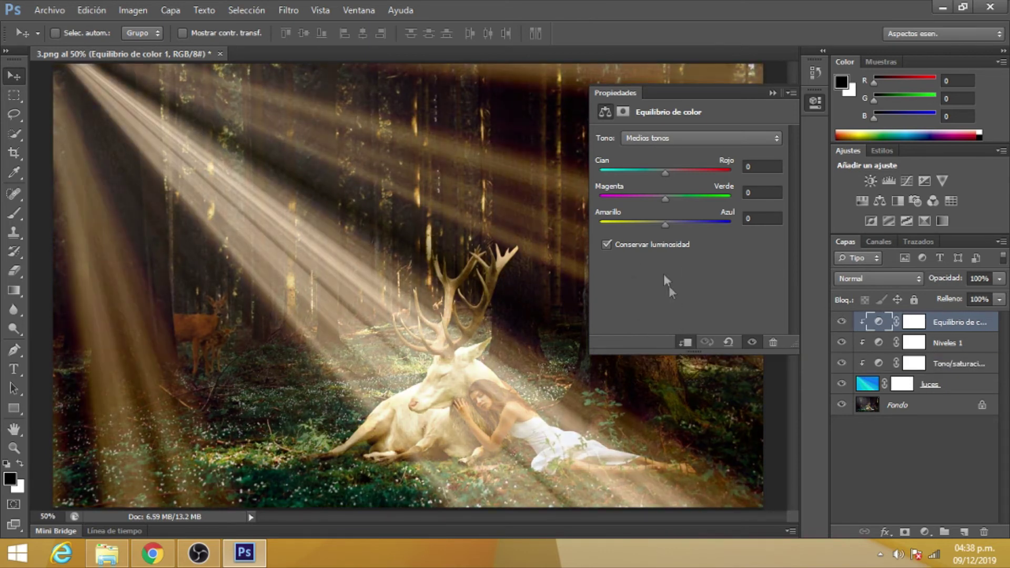
# - Slightly reduce the yellow shift in the Sombras of the clipped Equilibrio de color adjustment
pyautogui.click(699, 137)
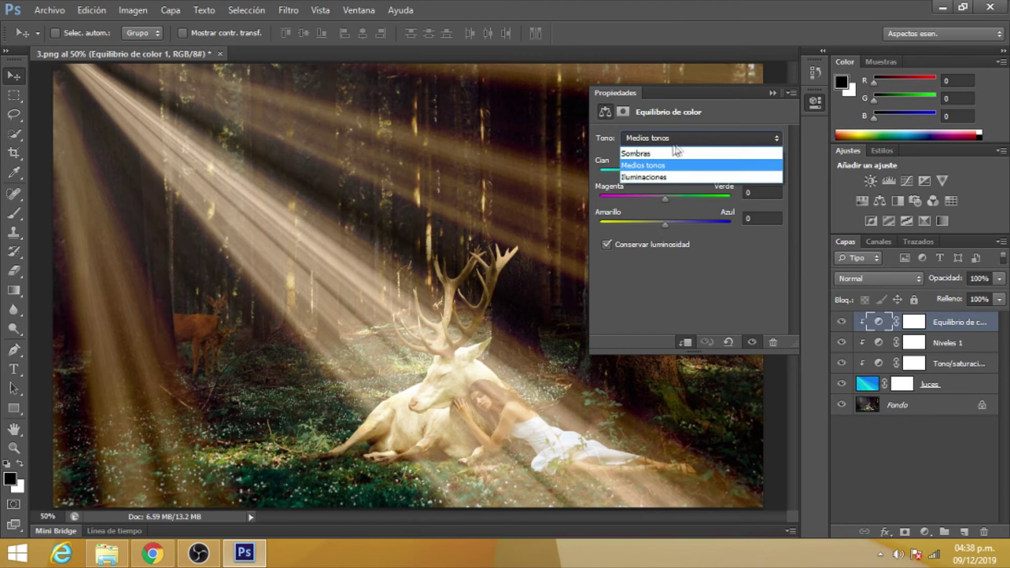
pyautogui.click(667, 154)
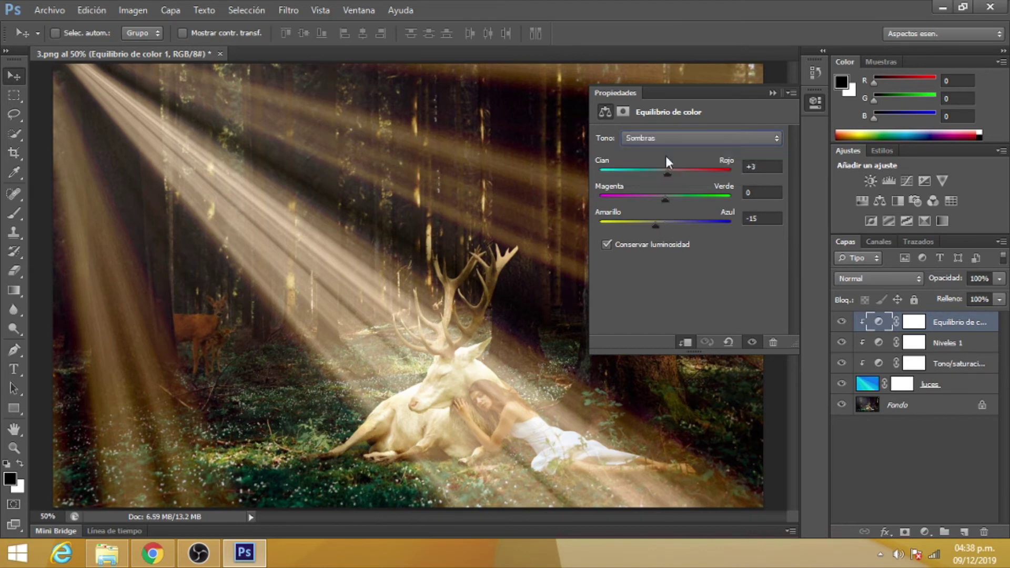
pyautogui.moveTo(658, 230); pyautogui.dragTo(662, 226)
pyautogui.moveTo(662, 224); pyautogui.dragTo(659, 226)
pyautogui.click(815, 103)
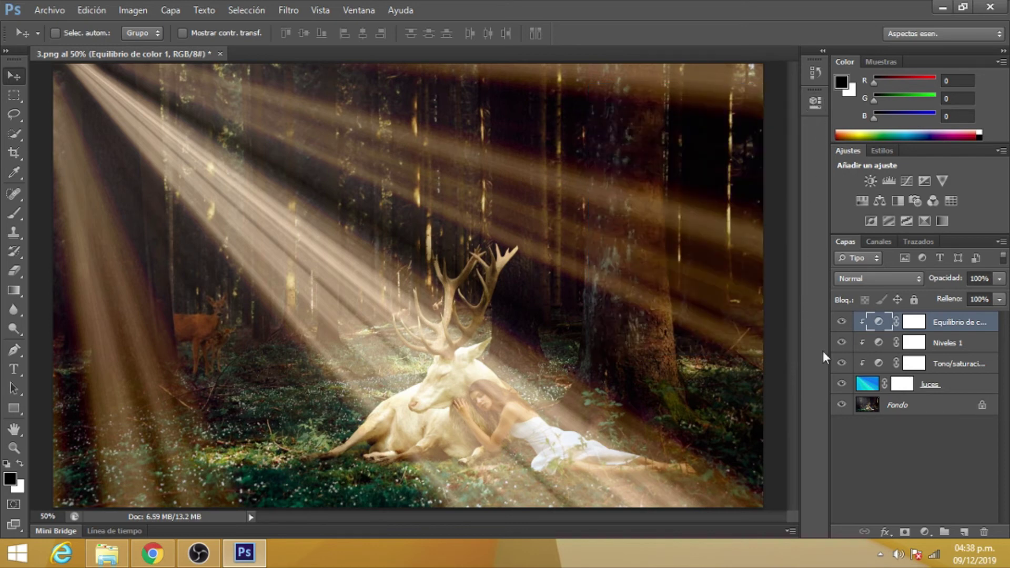
# - Set the luces layer's opacity to 60% and add another mask to it
pyautogui.click(872, 388)
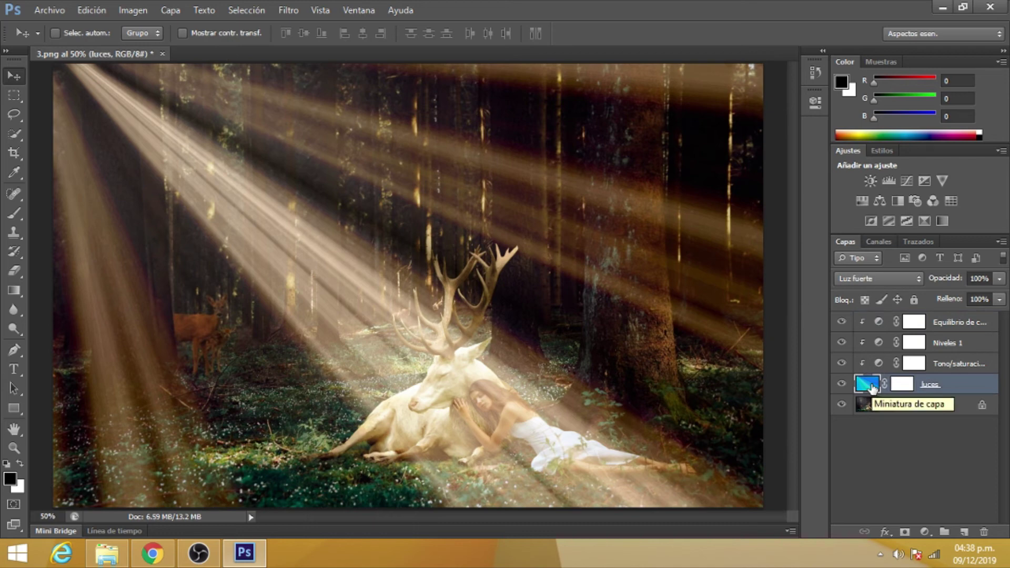
pyautogui.click(981, 280)
pyautogui.write('60')
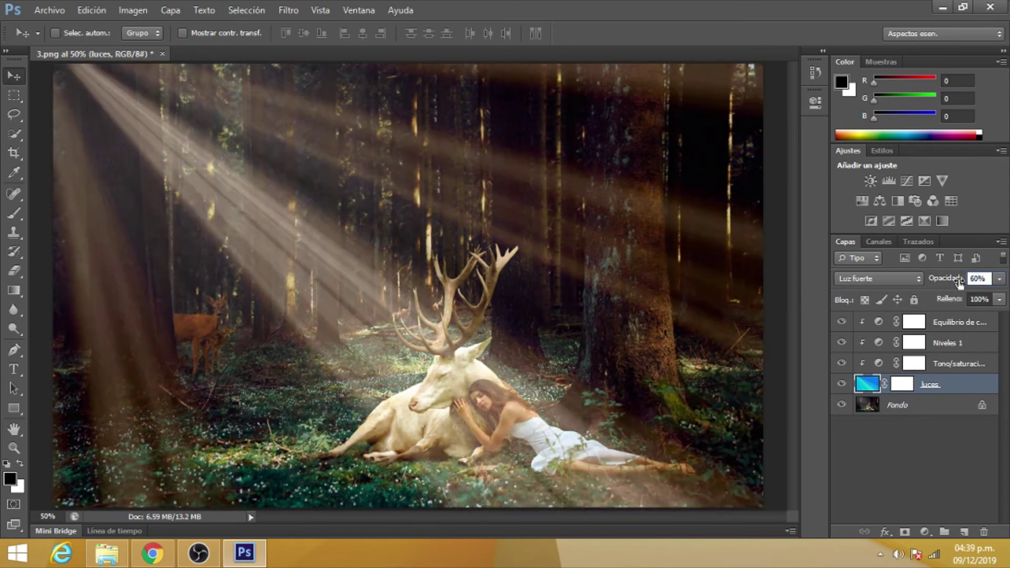
pyautogui.press('Return')
pyautogui.click(904, 534)
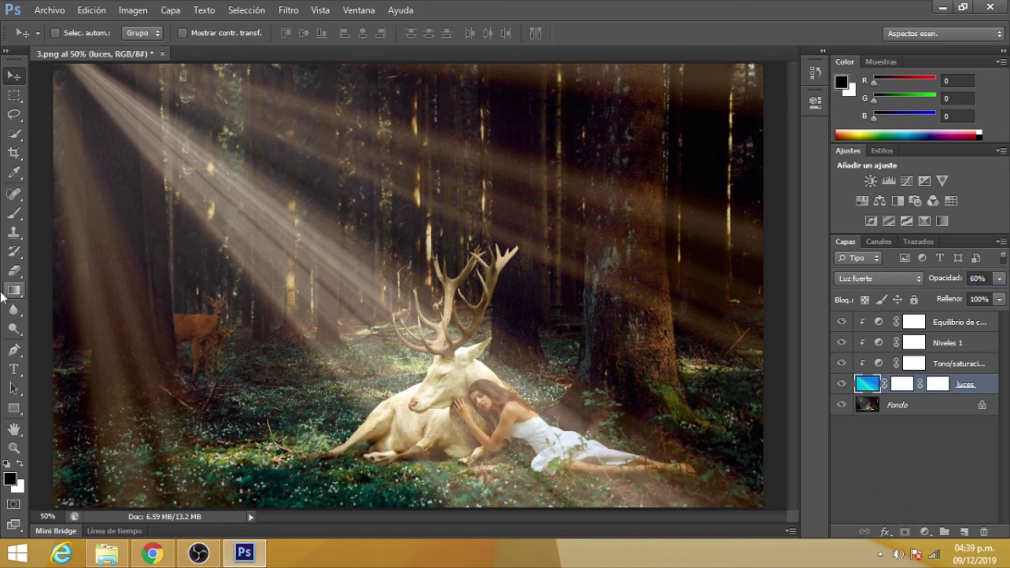
# - Erase the lower ends of the rays on the luces layer along the photo's bottom edge with a soft 1000-pixel Eraser
pyautogui.click(13, 270)
pyautogui.hotkey('ctrl', '-')
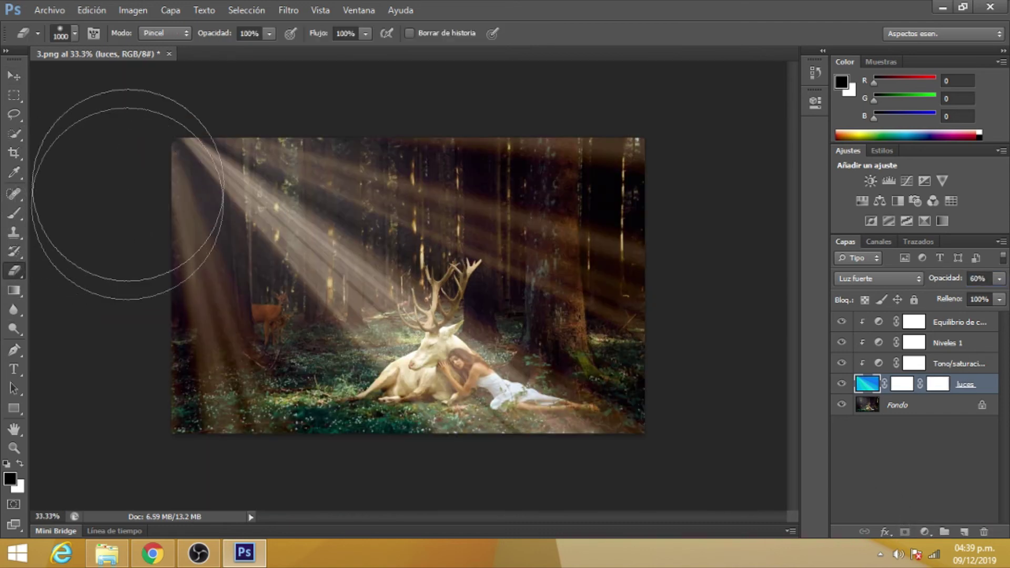
pyautogui.click(74, 34)
pyautogui.click(74, 33)
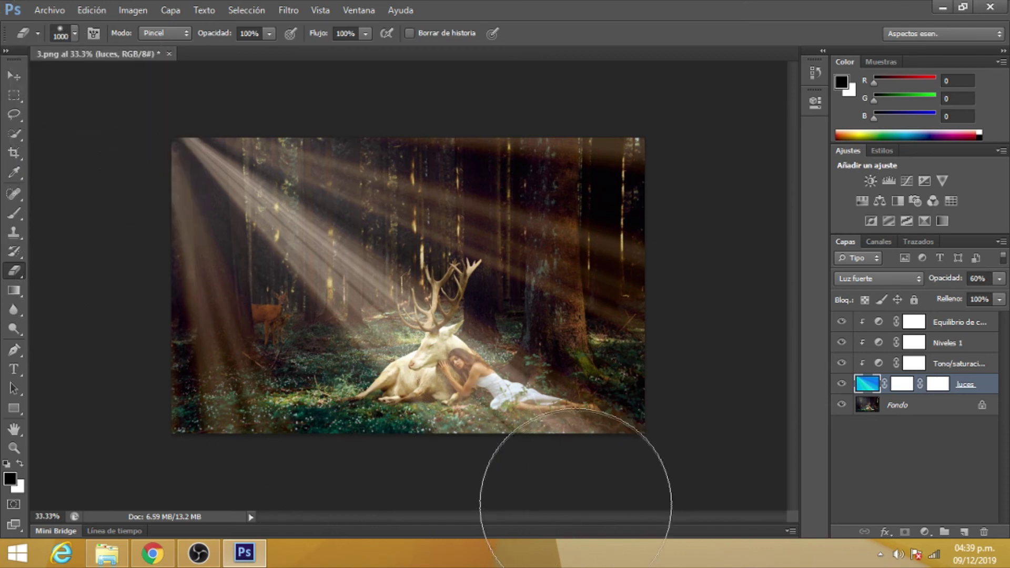
pyautogui.moveTo(570, 505)
pyautogui.mouseDown()
pyautogui.moveTo(593, 502)
pyautogui.moveTo(446, 498)
pyautogui.moveTo(457, 497)
pyautogui.mouseUp()
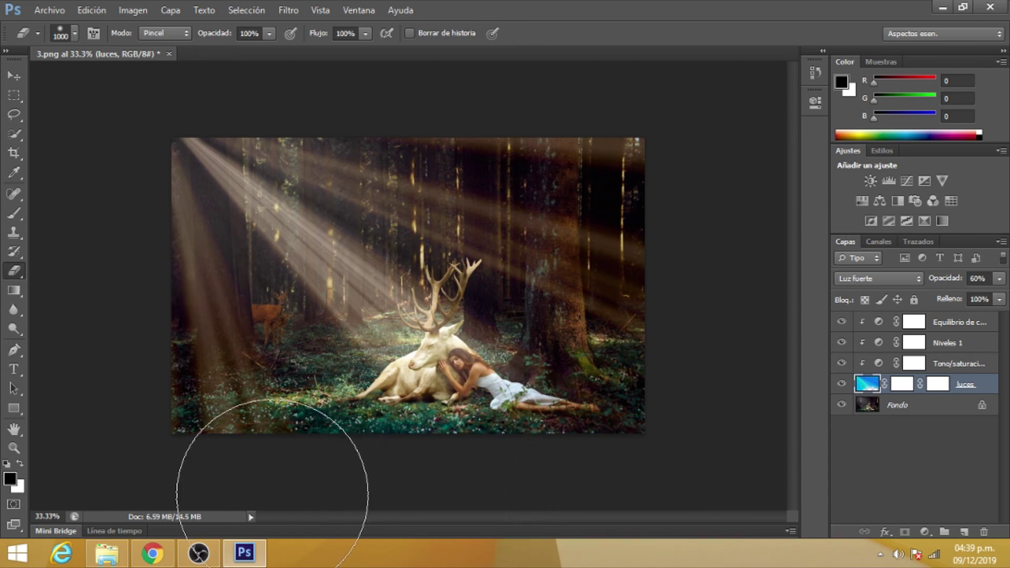
pyautogui.moveTo(271, 494)
pyautogui.mouseDown()
pyautogui.moveTo(244, 508)
pyautogui.moveTo(227, 495)
pyautogui.mouseUp()
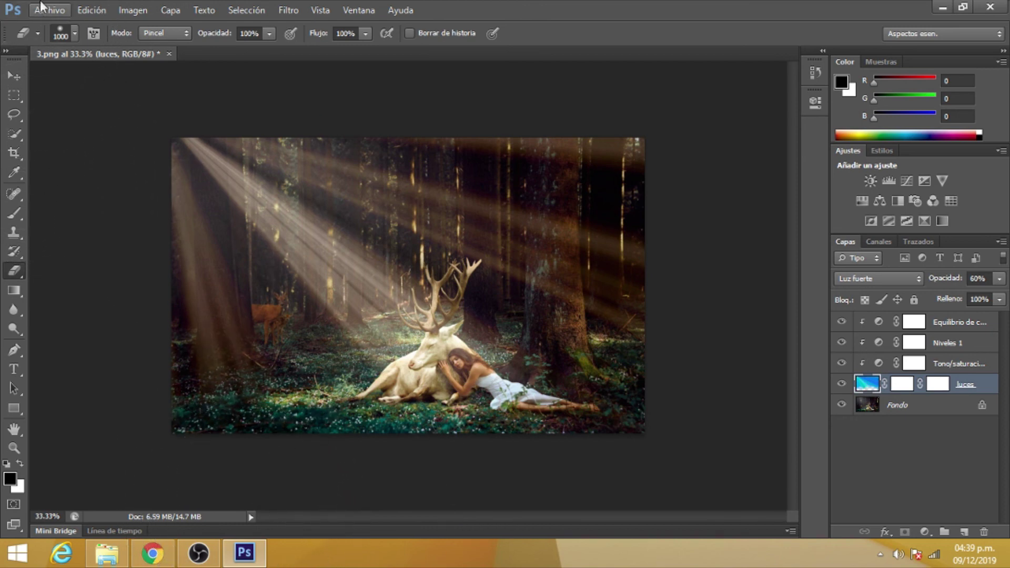
pyautogui.click(14, 77)
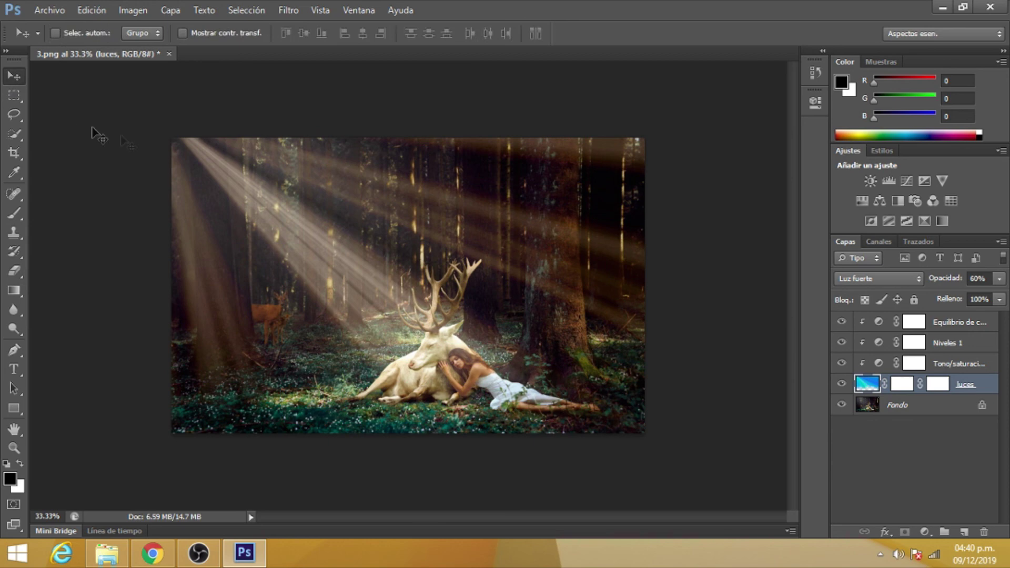
pyautogui.hotkey('ctrl', '+')
pyautogui.hotkey('ctrl', '+')
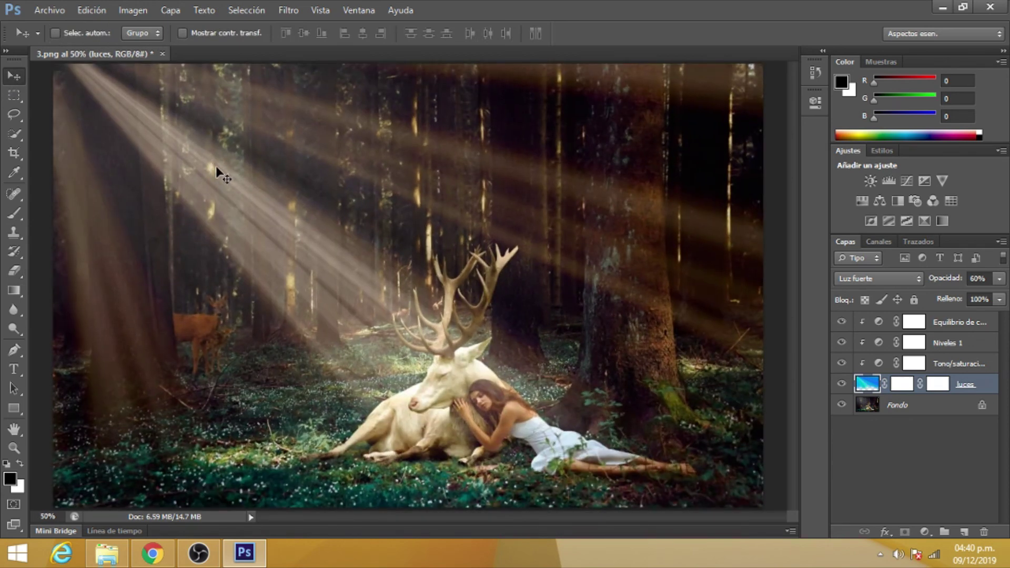